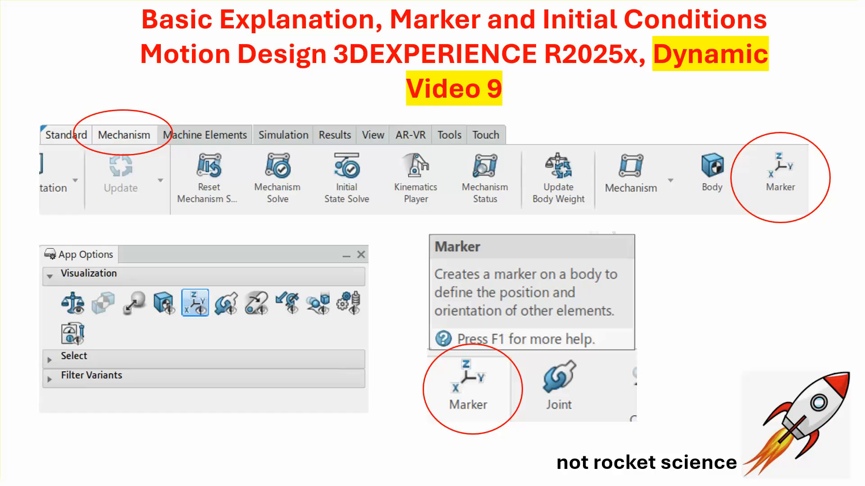
Reveal the title slide's red circle and Marker arrow, then advance to the Manual vs By Geometry Marker slide.
{"action": "left_click", "coordinate": [256, 315]}
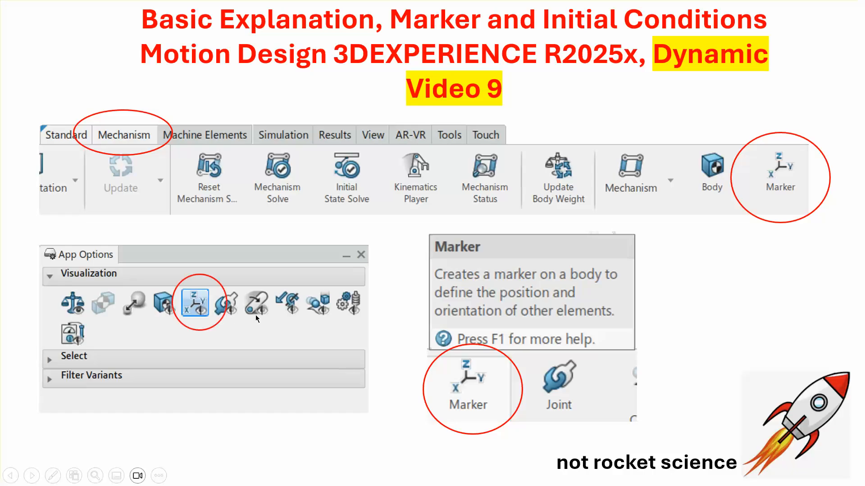
{"action": "left_click", "coordinate": [256, 316]}
{"action": "left_click", "coordinate": [257, 318]}
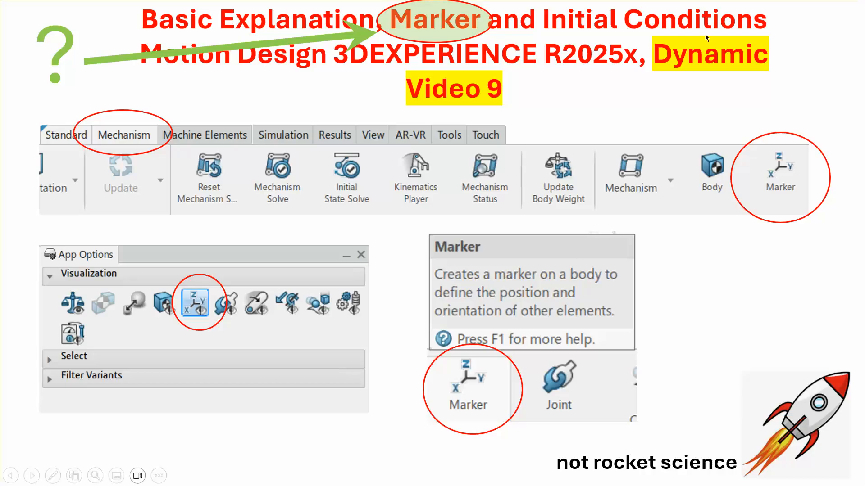
{"action": "left_click", "coordinate": [741, 288]}
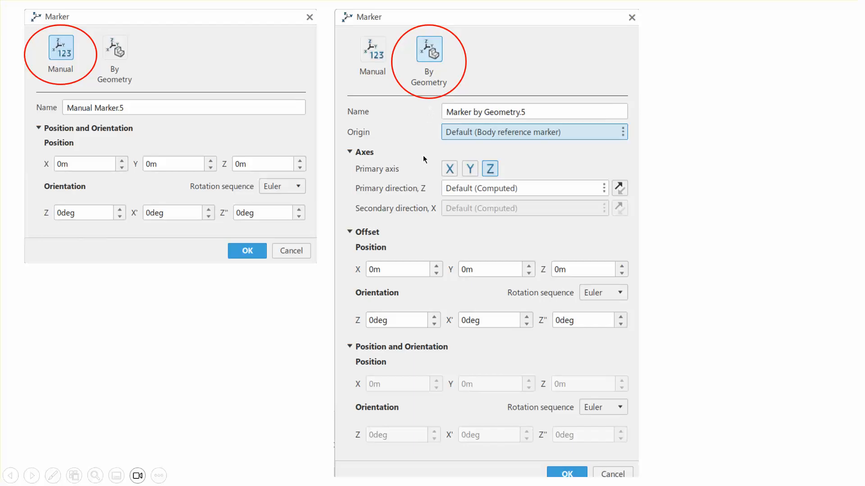
Advance past the Creating Markers help slide to the 0.5 m cube over 2 m plane diagram.
{"action": "left_click", "coordinate": [440, 67]}
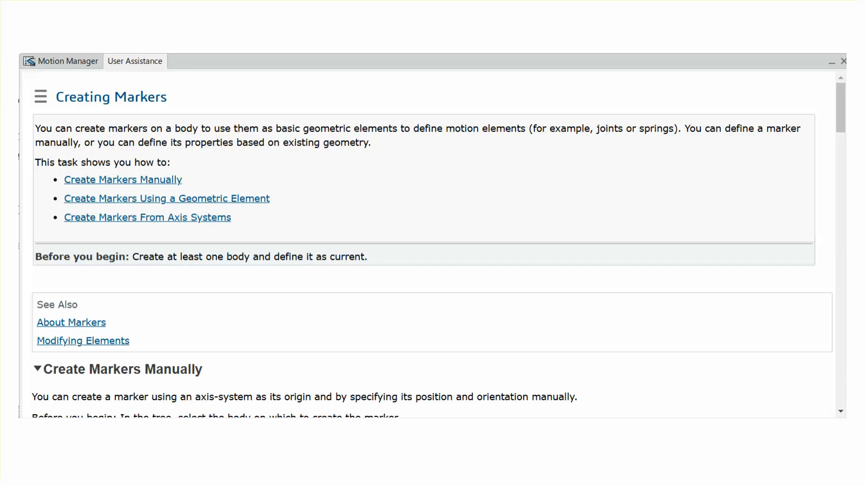
{"action": "left_click", "coordinate": [412, 205]}
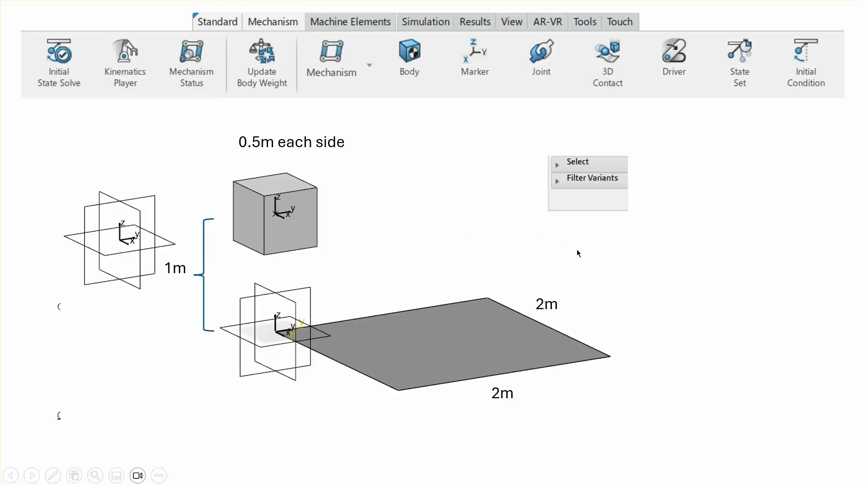
Show the Initial Condition and Initial State Solve images, then advance to the For Marker dialog slide.
{"action": "left_click", "coordinate": [653, 273]}
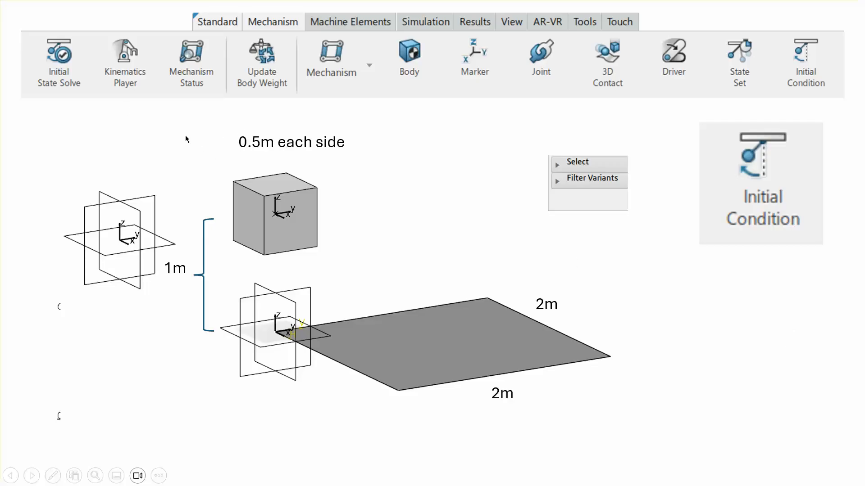
{"action": "left_click", "coordinate": [59, 78]}
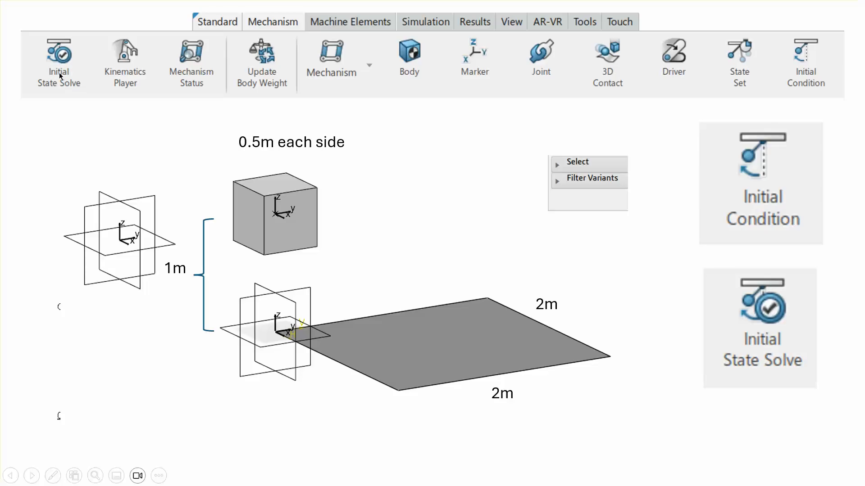
{"action": "left_click", "coordinate": [676, 394]}
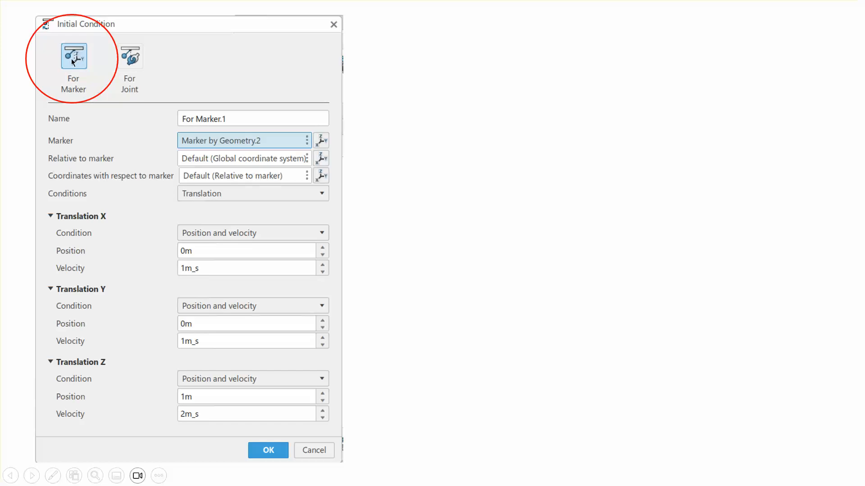
Reveal the circled values, block-earth 3D Contact and 2 s Analysis Step, then exit the slideshow.
{"action": "left_click", "coordinate": [143, 60]}
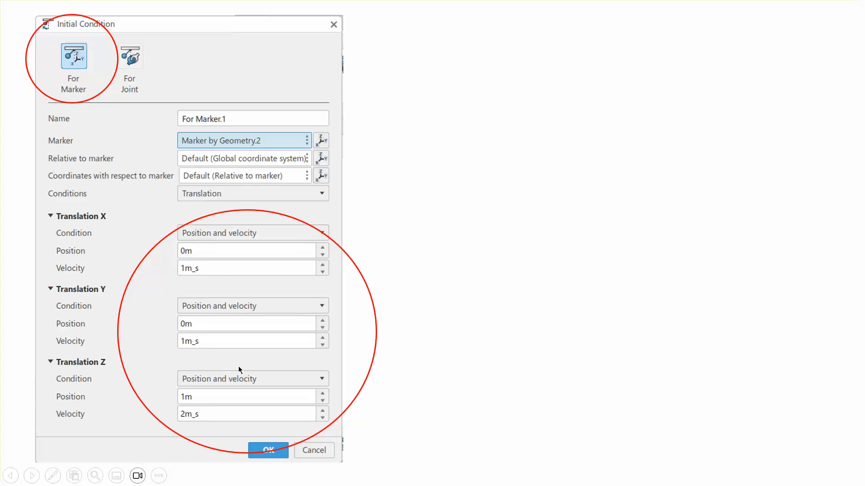
{"action": "left_click", "coordinate": [464, 329]}
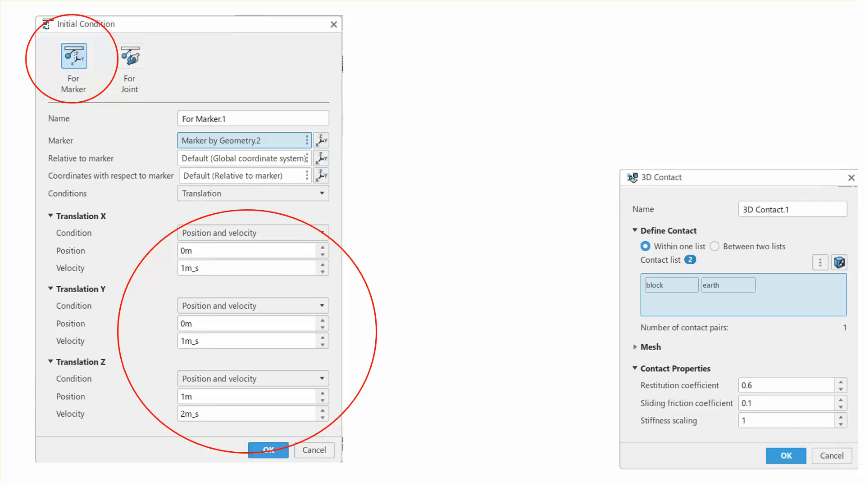
{"action": "left_click", "coordinate": [521, 310]}
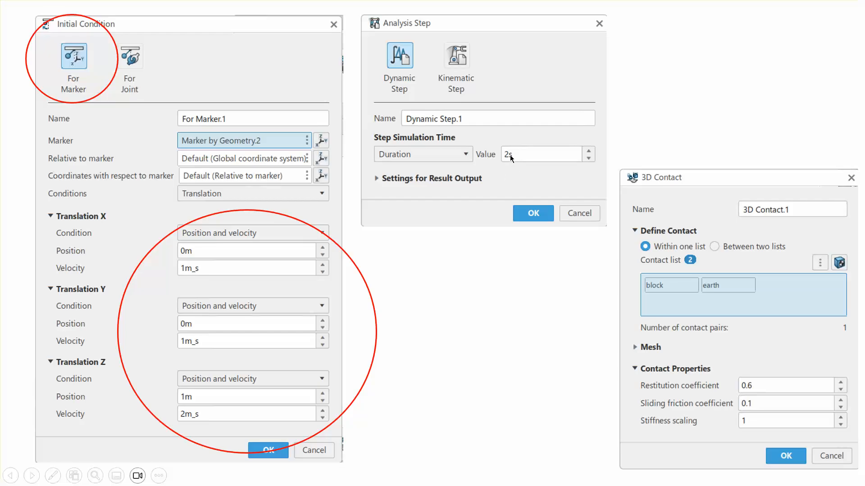
{"action": "left_click", "coordinate": [524, 289]}
{"action": "left_click", "coordinate": [524, 289]}
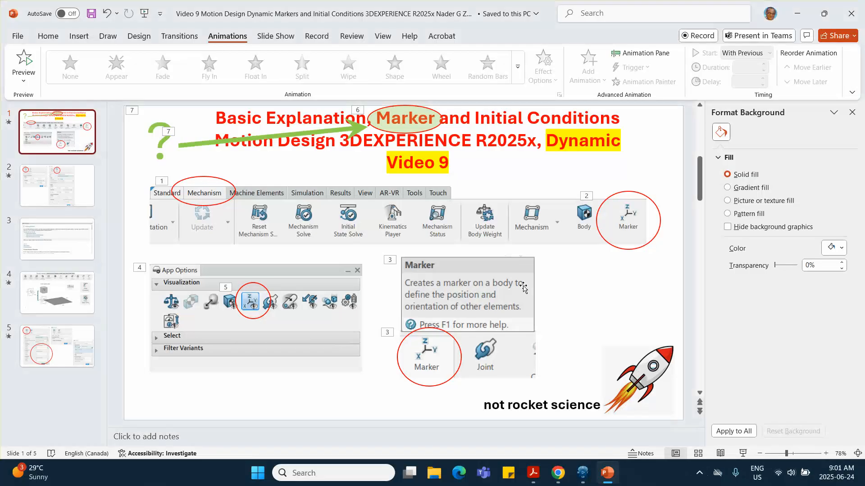
Switch to 3DEXPERIENCE and launch Assembly Design, creating Physical Product00413204.
{"action": "left_click", "coordinate": [85, 364]}
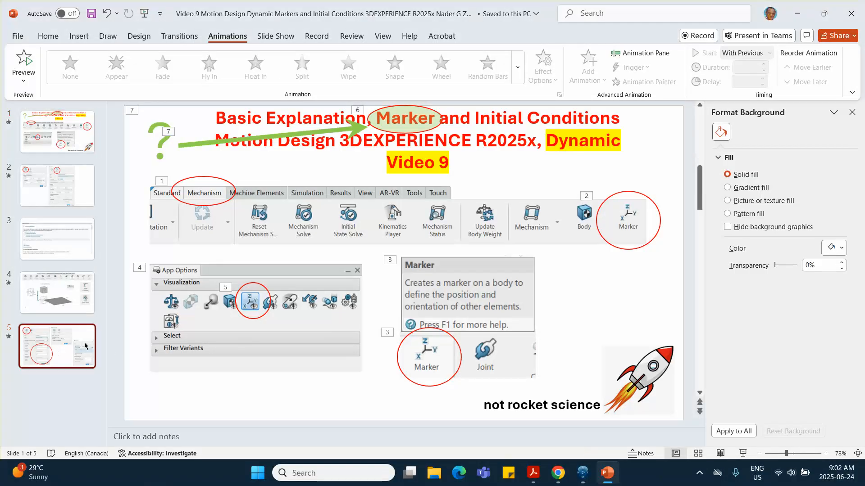
{"action": "left_click", "coordinate": [57, 147]}
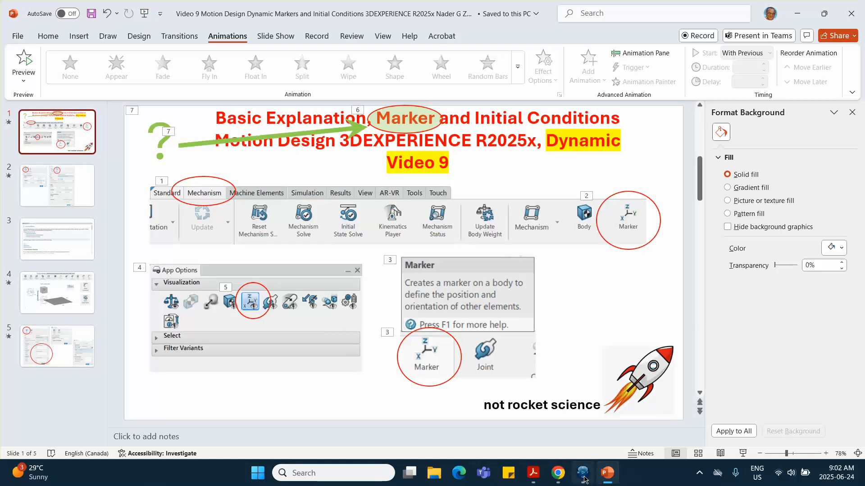
{"action": "left_click", "coordinate": [583, 417]}
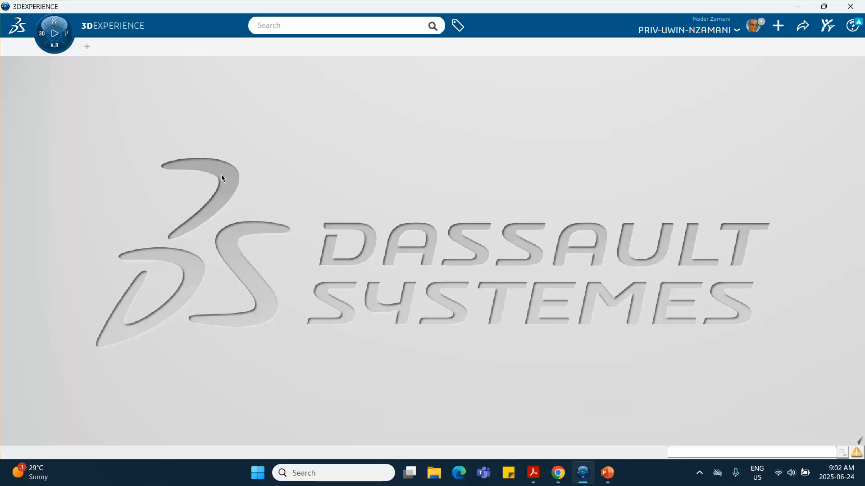
{"action": "left_click", "coordinate": [44, 37]}
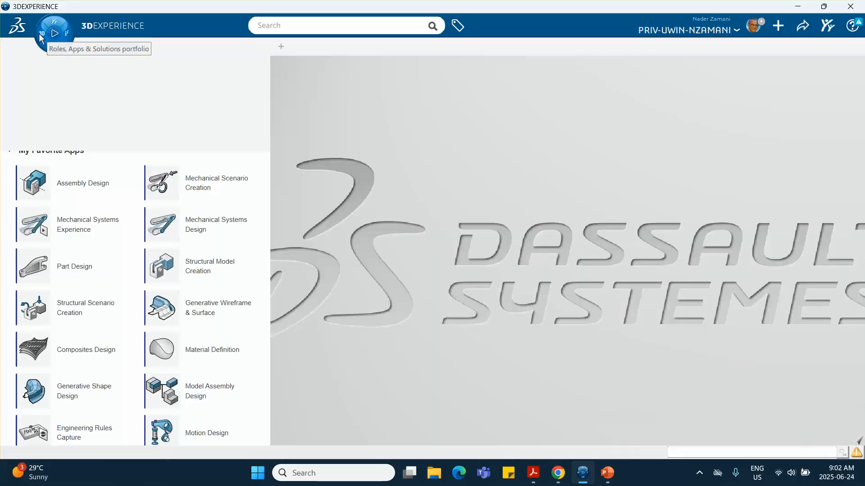
{"action": "left_click", "coordinate": [79, 184]}
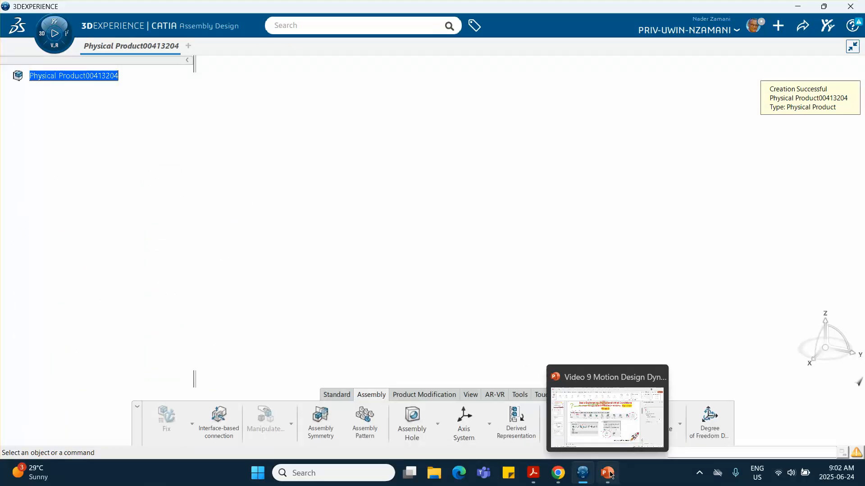
Insert a new 3D Part under the root product.
{"action": "right_click", "coordinate": [84, 76]}
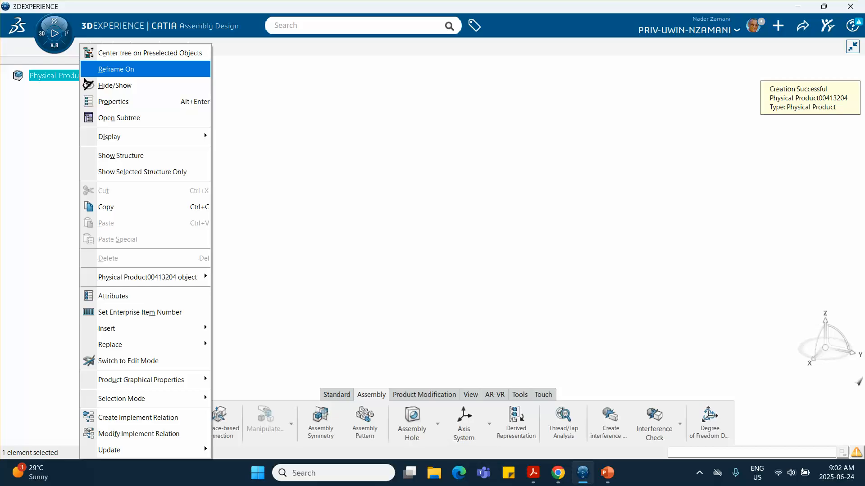
{"action": "mouse_move", "coordinate": [159, 328]}
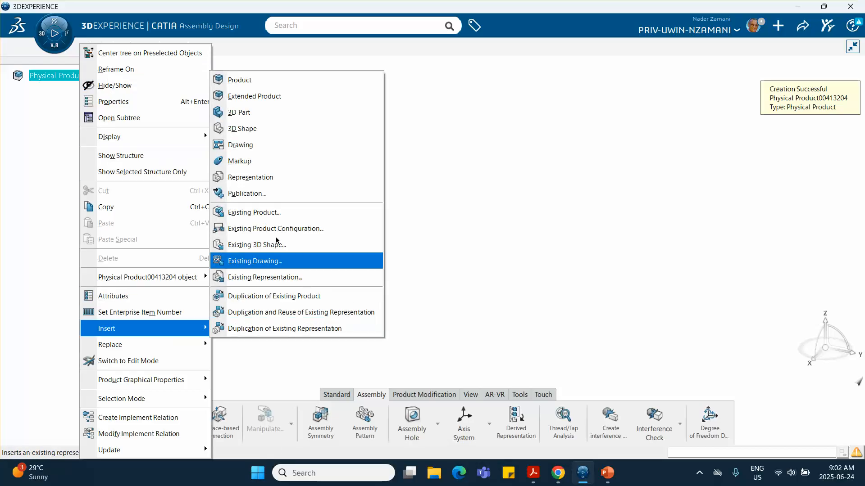
{"action": "left_click", "coordinate": [267, 112]}
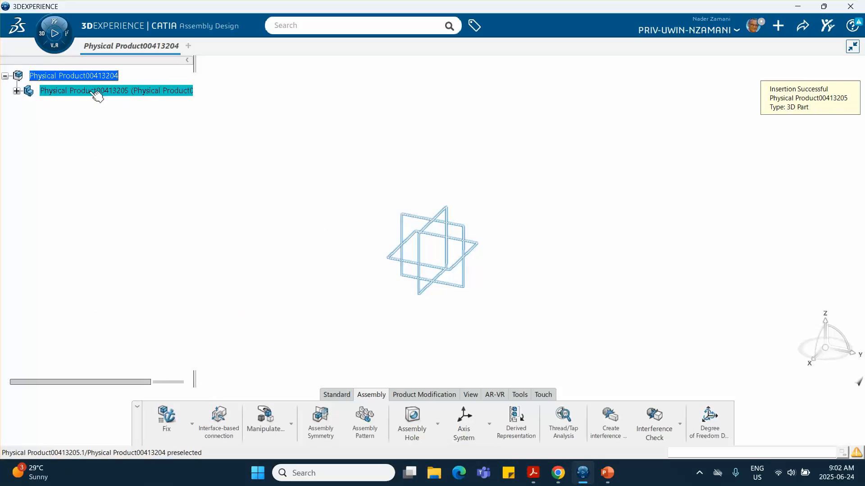
Set the new part's Title and Instance Title to earth.
{"action": "right_click", "coordinate": [88, 90]}
{"action": "left_click", "coordinate": [123, 68]}
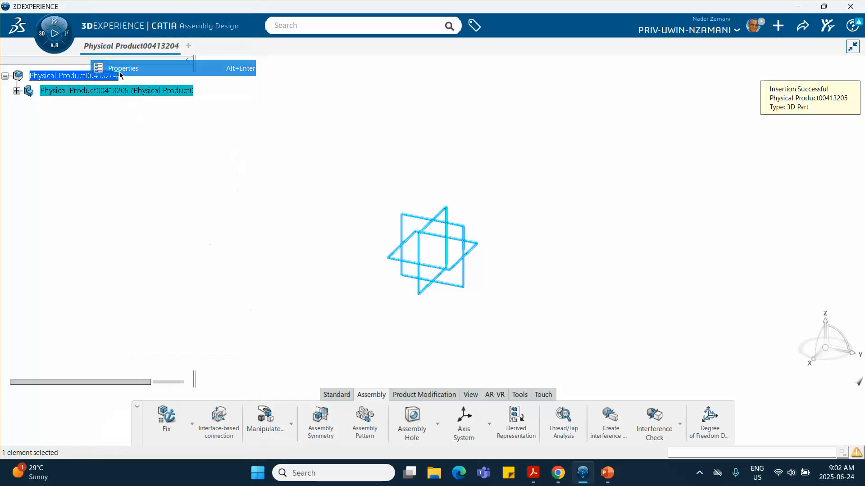
{"action": "left_click_drag", "start_coordinate": [628, 161], "coordinate": [467, 172]}
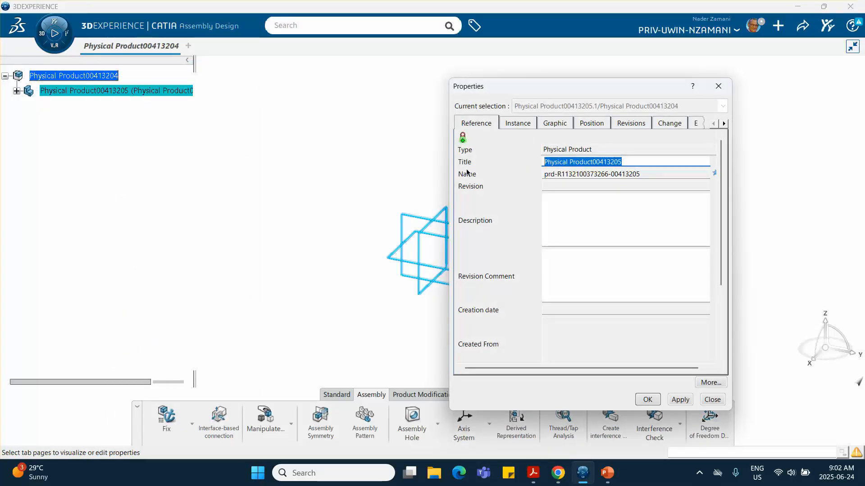
{"action": "type", "text": "earth"}
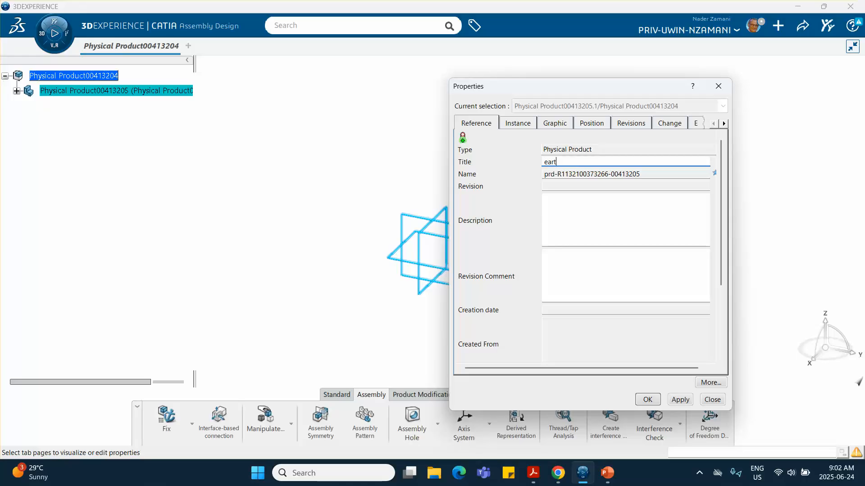
{"action": "left_click", "coordinate": [523, 123]}
{"action": "left_click_drag", "start_coordinate": [609, 161], "coordinate": [487, 170]}
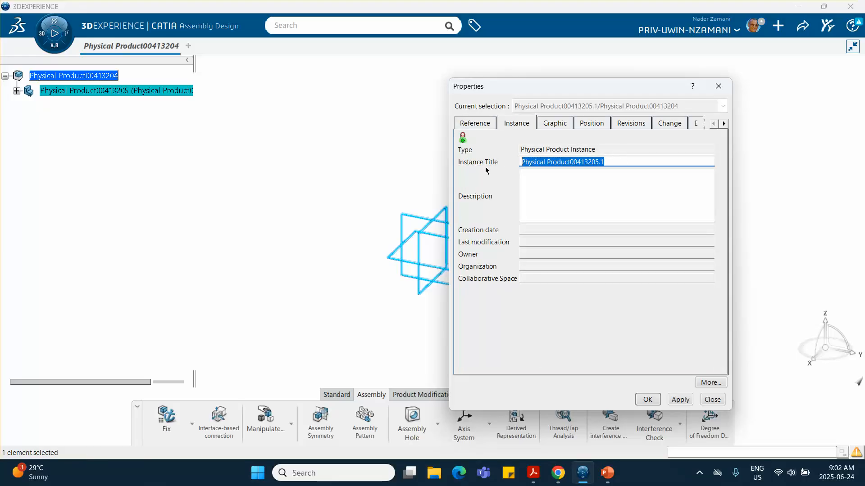
{"action": "type", "text": "earth"}
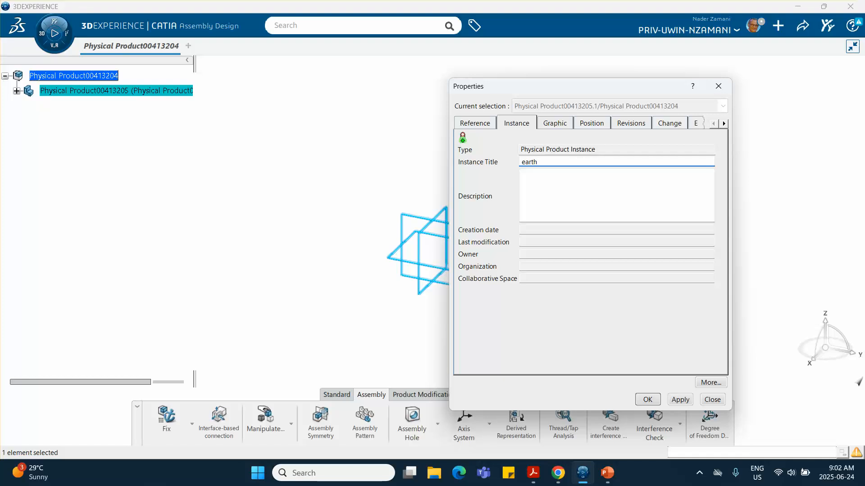
{"action": "left_click", "coordinate": [648, 399]}
Open the earth part's 3D Shape in Part Design and start a sketch on the xy plane.
{"action": "left_click", "coordinate": [17, 91]}
{"action": "left_click", "coordinate": [85, 107]}
{"action": "double_click", "coordinate": [90, 108]}
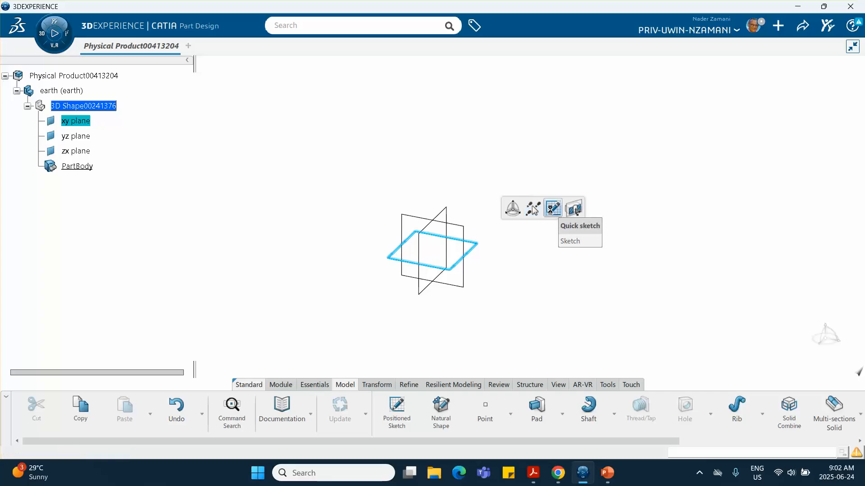
{"action": "left_click", "coordinate": [551, 208]}
Draw a rectangle starting at the sketch origin.
{"action": "middle_click_drag", "start_coordinate": [549, 219], "coordinate": [429, 122]}
{"action": "left_click", "coordinate": [480, 407]}
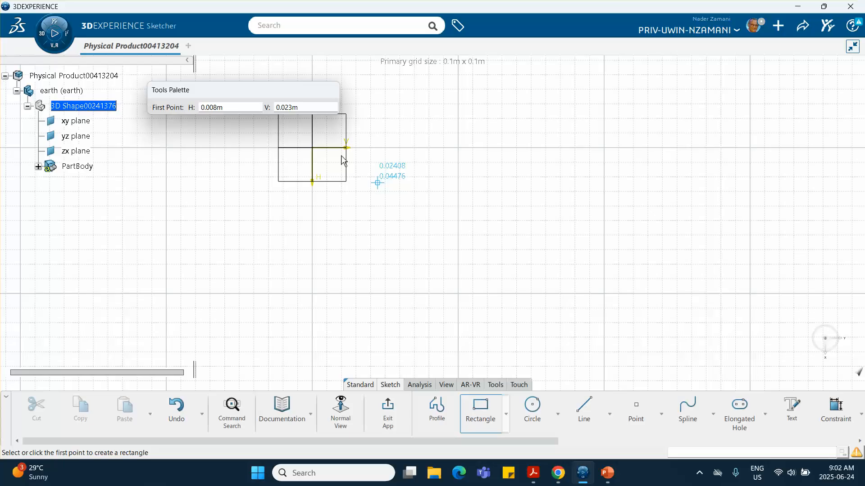
{"action": "left_click", "coordinate": [320, 149]}
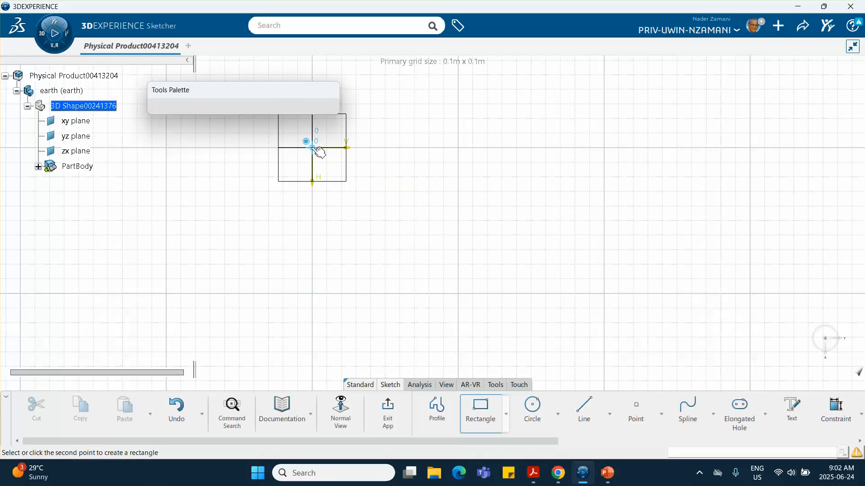
{"action": "left_click", "coordinate": [611, 343]}
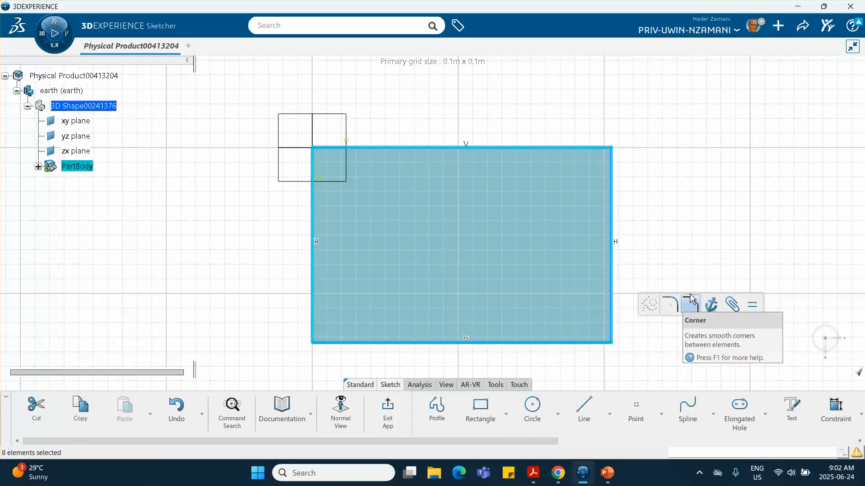
Constrain the right edge to 2 m, accept scaling the sketch, and fit all in view.
{"action": "left_click", "coordinate": [836, 408]}
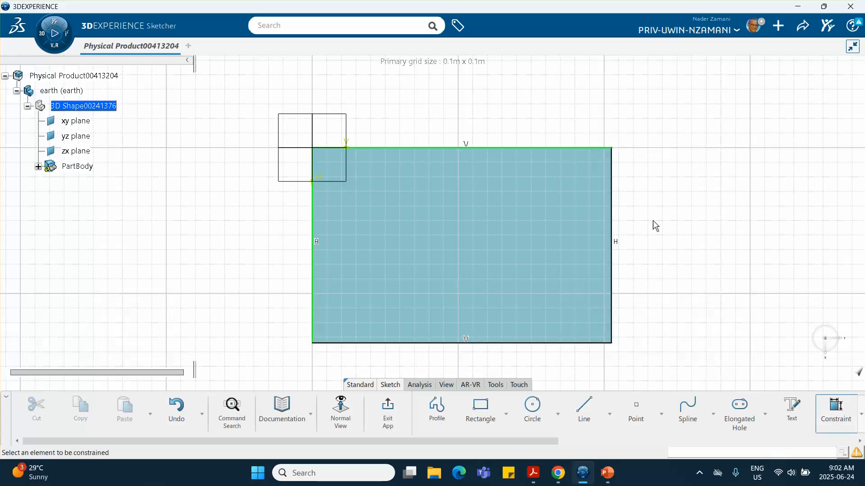
{"action": "left_click", "coordinate": [613, 232]}
{"action": "left_click", "coordinate": [651, 237]}
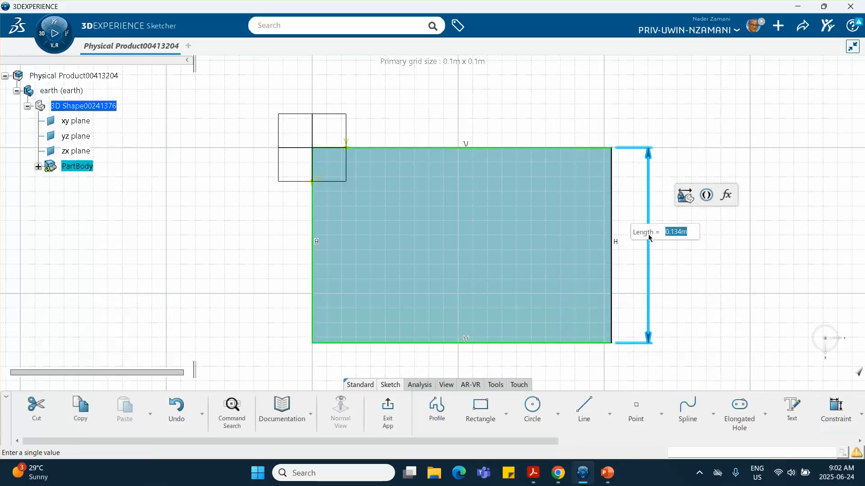
{"action": "type", "text": "2"}
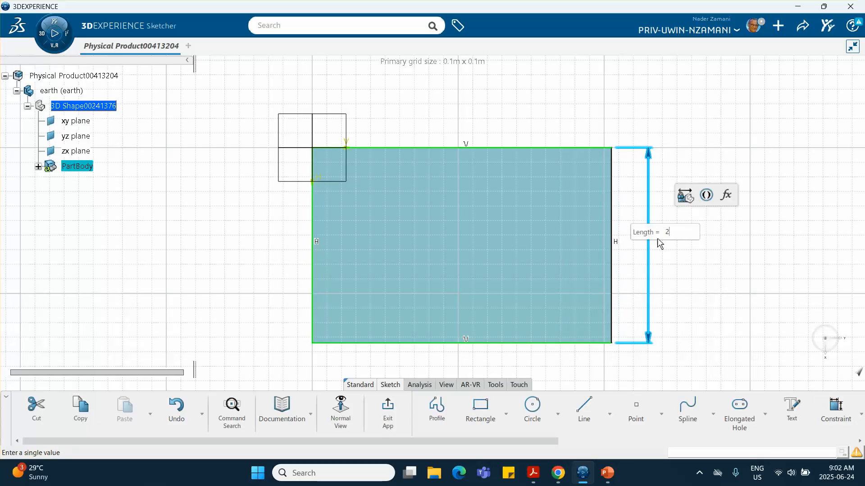
{"action": "key", "text": "Return"}
{"action": "left_click", "coordinate": [486, 276]}
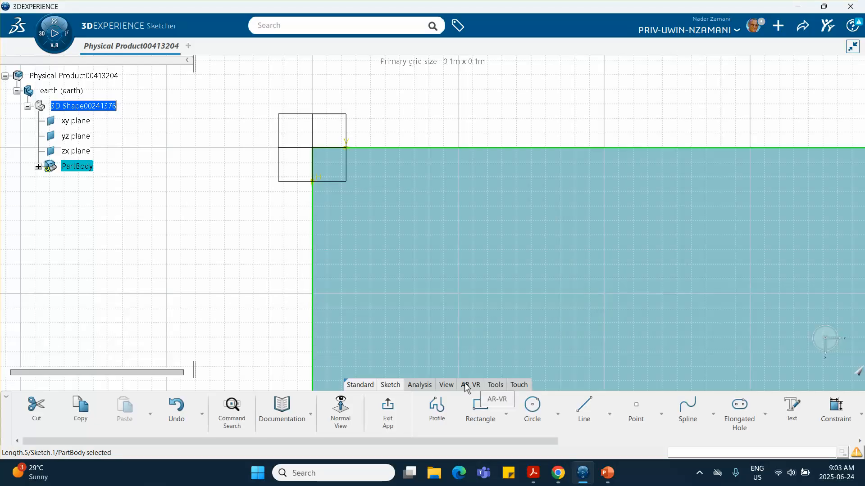
{"action": "left_click", "coordinate": [446, 384]}
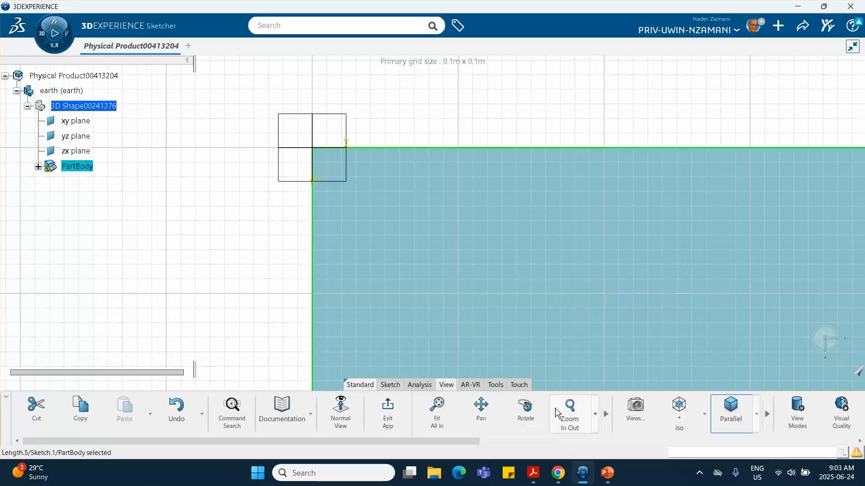
{"action": "left_click", "coordinate": [437, 410]}
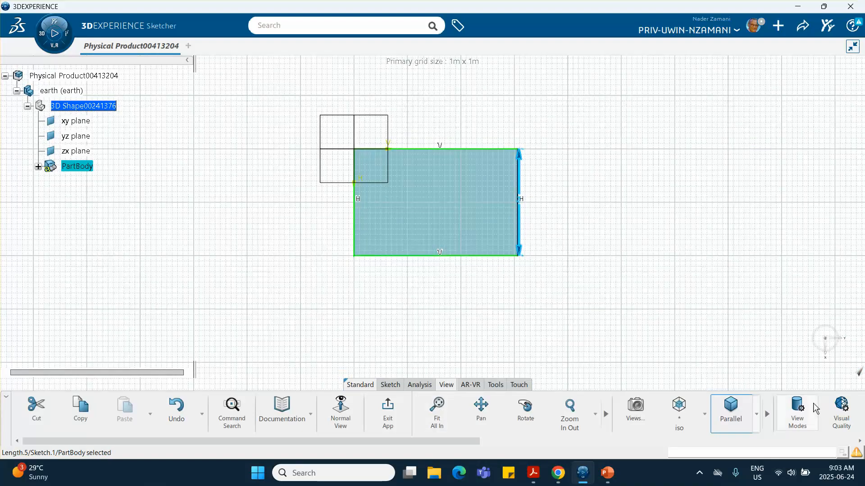
Constrain the bottom edge to 2 m and exit the sketch back to the 3D part.
{"action": "left_click", "coordinate": [482, 301]}
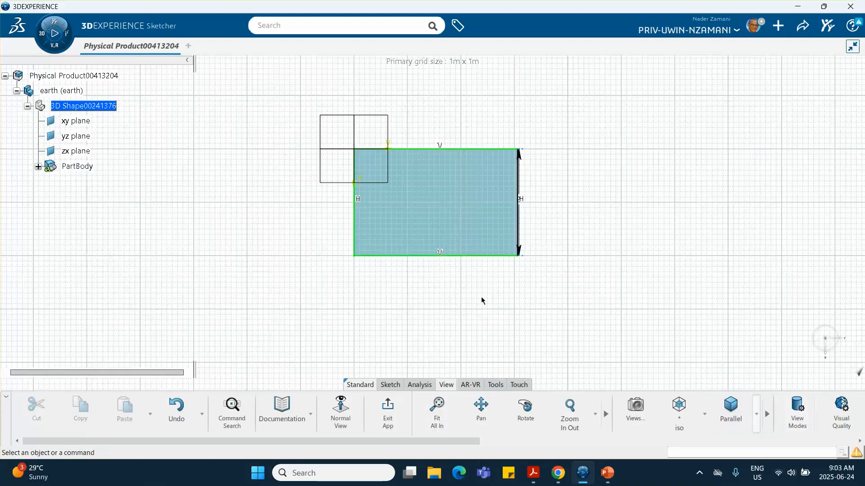
{"action": "left_click", "coordinate": [479, 257]}
{"action": "left_click", "coordinate": [606, 215]}
{"action": "left_click", "coordinate": [455, 286]}
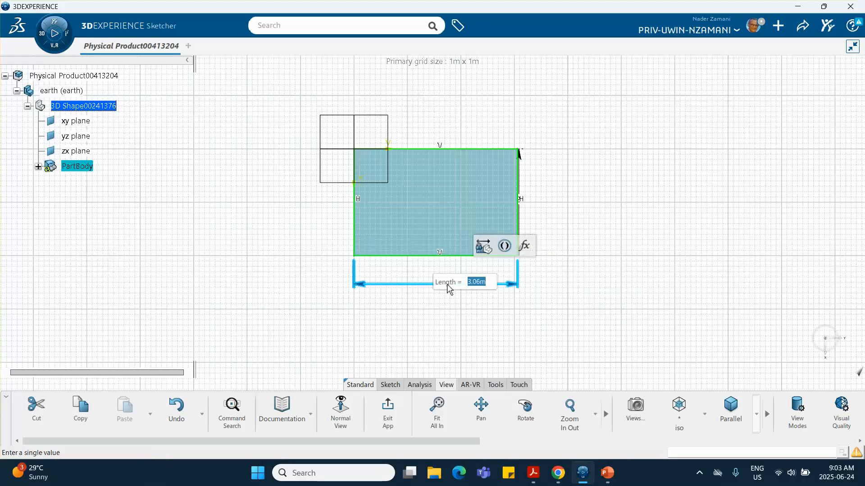
{"action": "type", "text": "2"}
{"action": "key", "text": "Return"}
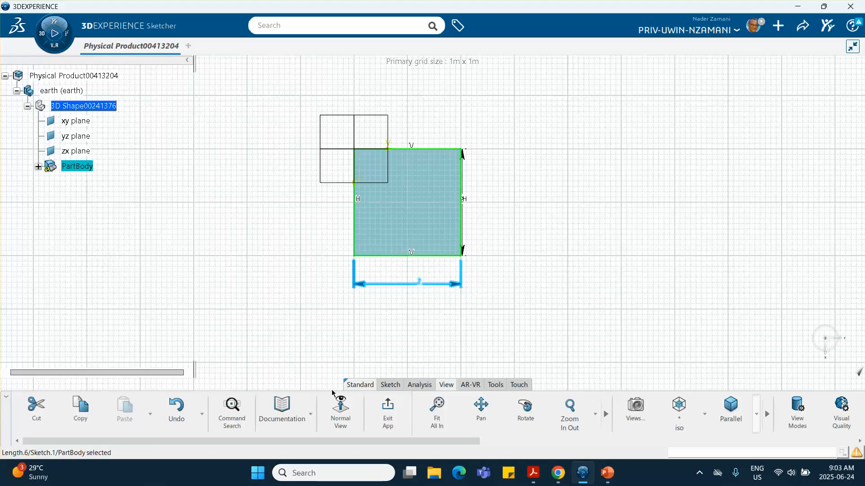
{"action": "left_click", "coordinate": [387, 407]}
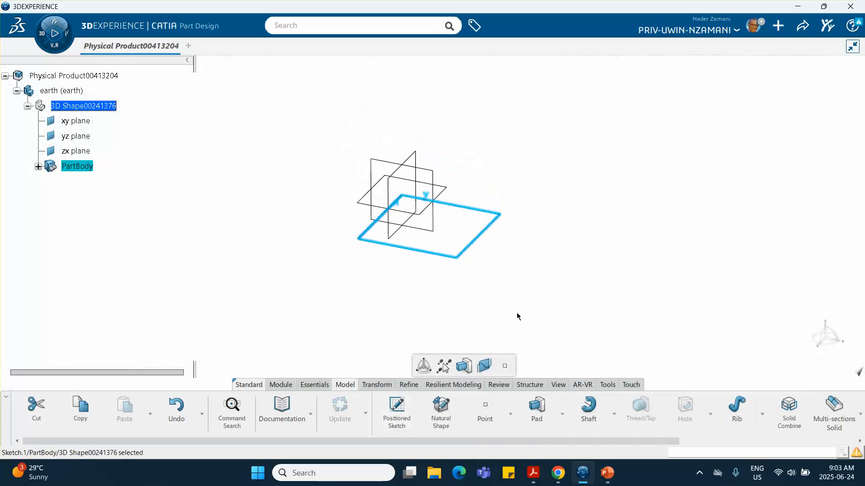
{"action": "left_click", "coordinate": [521, 311]}
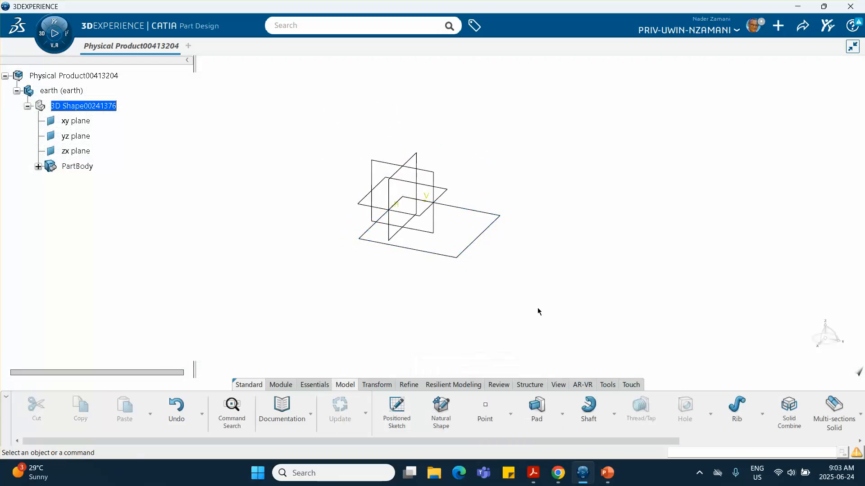
Switch to the presentation and display slide 4 with the block-and-ground layout.
{"action": "left_click", "coordinate": [606, 474]}
{"action": "left_click", "coordinate": [58, 293]}
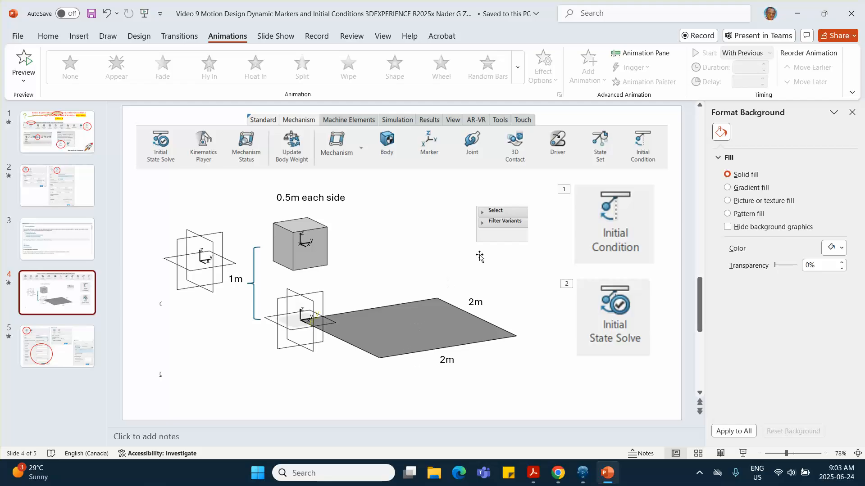
Minimize PowerPoint to return to the CATIA Part Design window.
{"action": "left_click", "coordinate": [797, 13]}
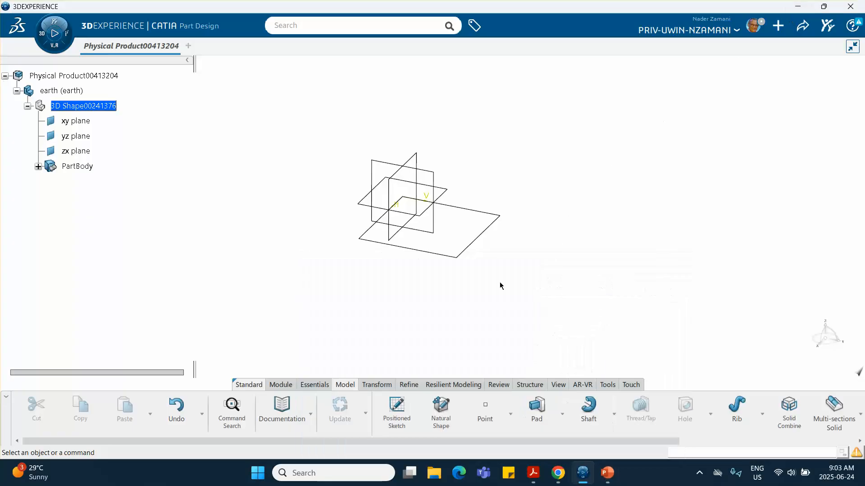
In Generative Shape Design, create Fill.1 bounded by the square Sketch.1.
{"action": "left_click", "coordinate": [44, 34]}
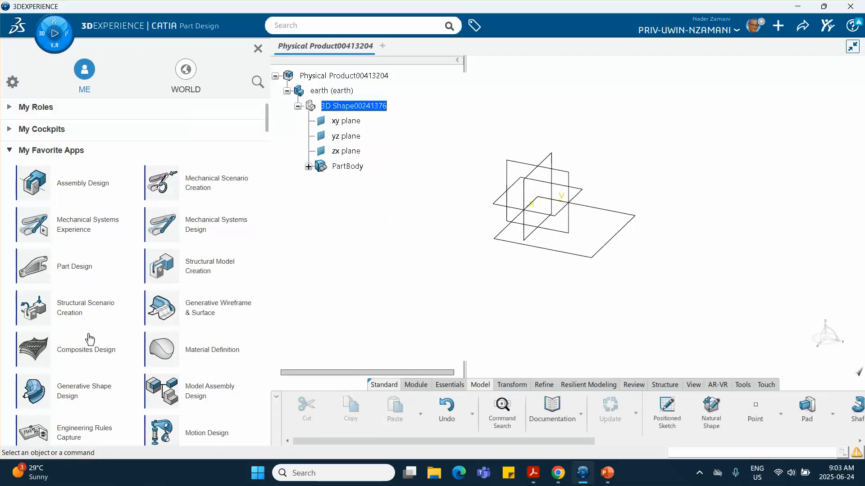
{"action": "left_click", "coordinate": [78, 397]}
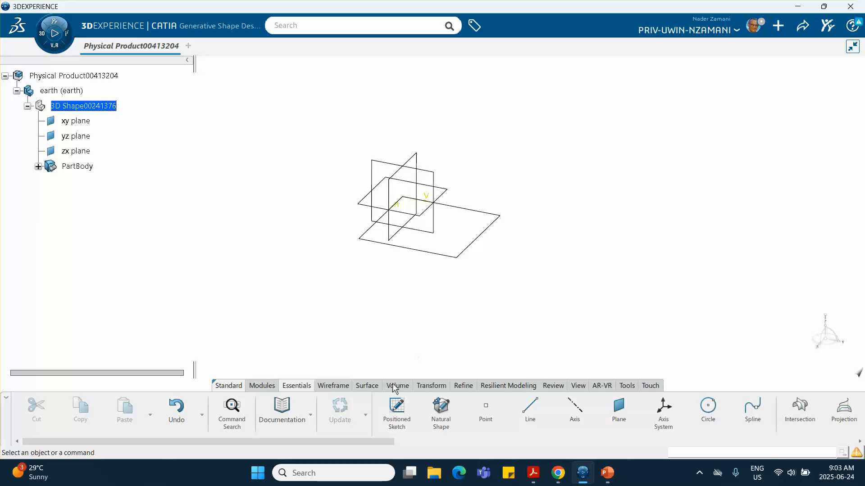
{"action": "left_click", "coordinate": [367, 386]}
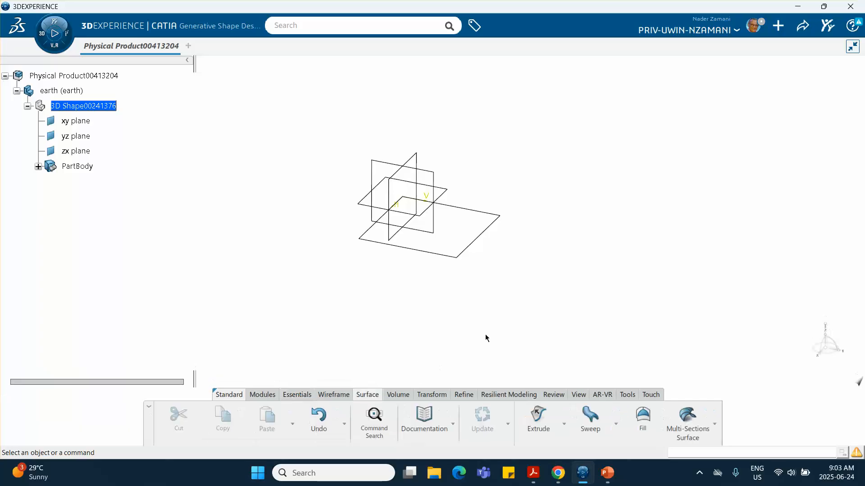
{"action": "left_click", "coordinate": [643, 416]}
{"action": "left_click", "coordinate": [479, 247]}
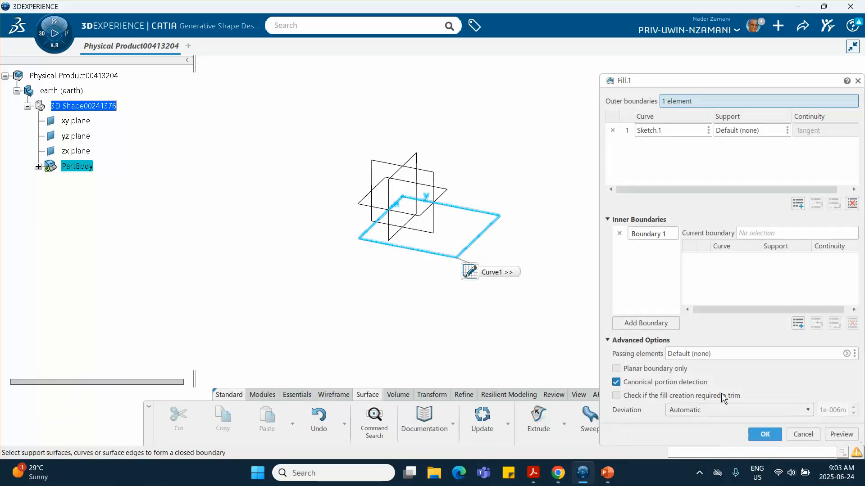
{"action": "left_click", "coordinate": [774, 434]}
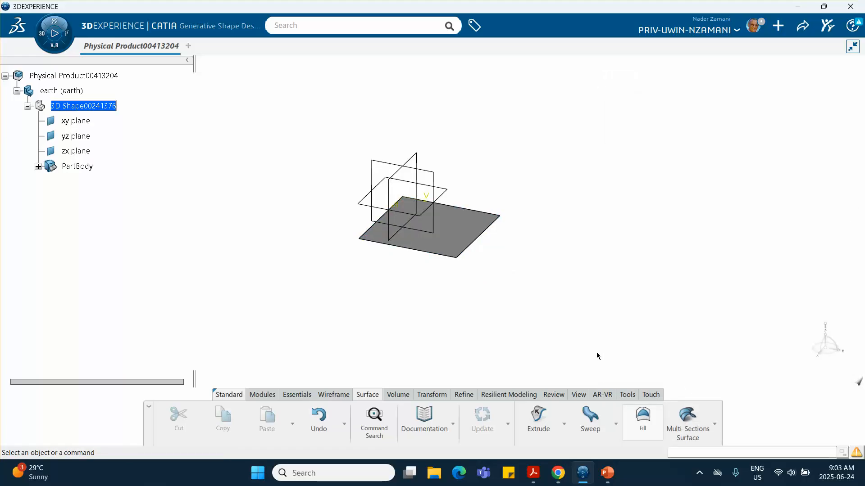
{"action": "middle_click_drag", "start_coordinate": [534, 322], "coordinate": [534, 269]}
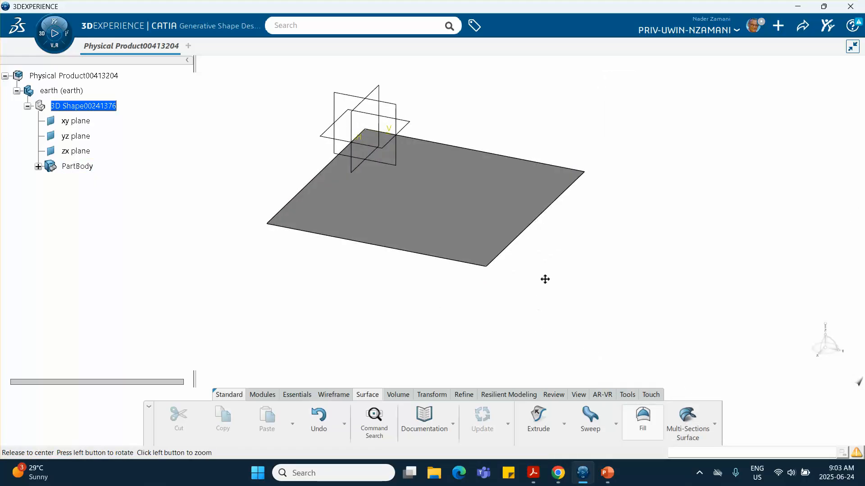
{"action": "middle_click_drag", "start_coordinate": [548, 270], "coordinate": [537, 315]}
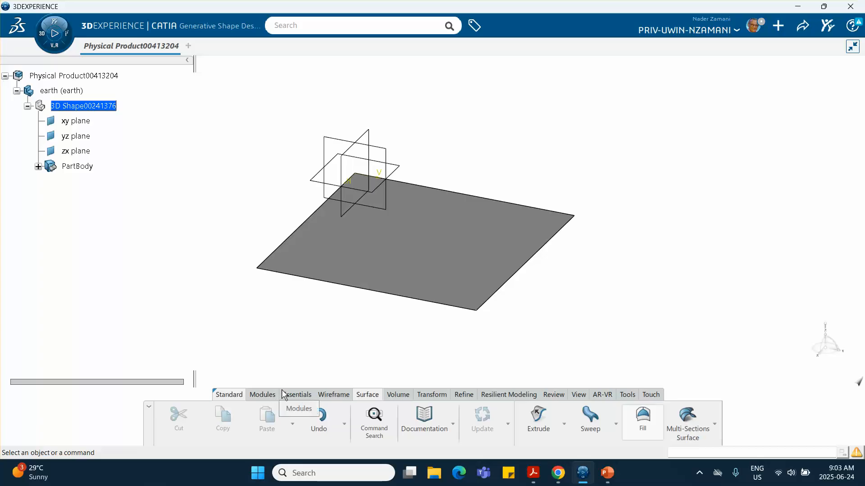
{"action": "left_click", "coordinate": [295, 395]}
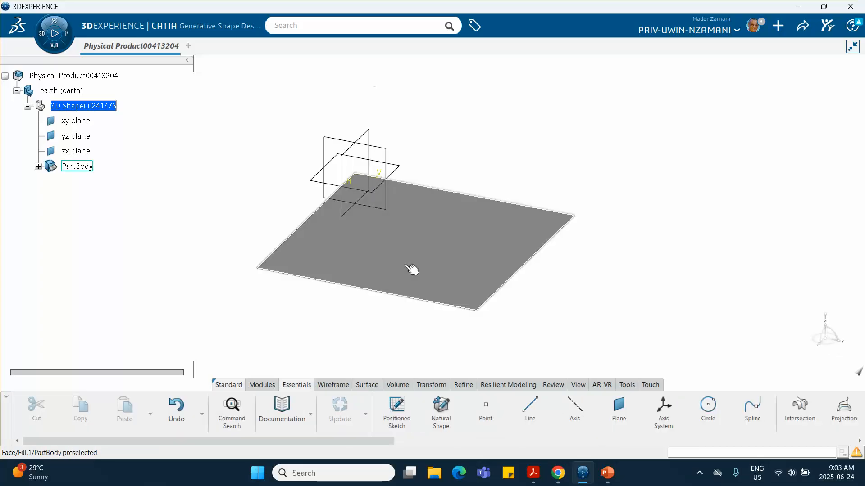
Create Point.1 at (0, 0, 1) m, then return to Assembly Design on the root product.
{"action": "left_click", "coordinate": [482, 411]}
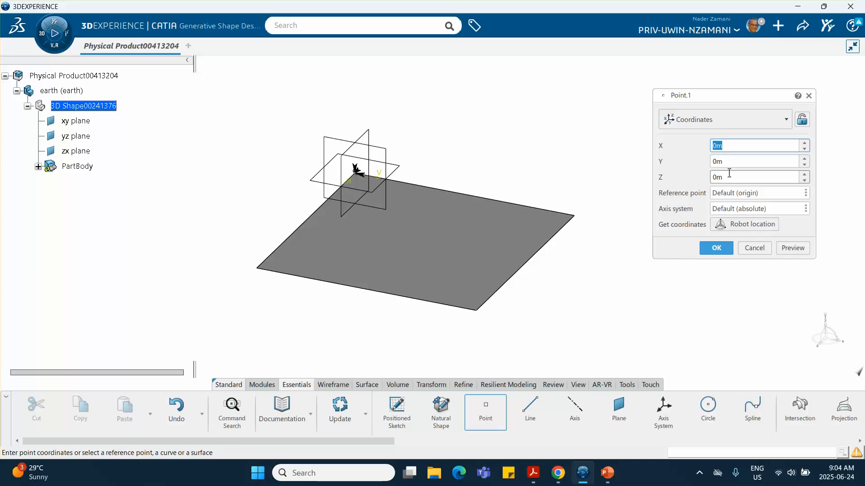
{"action": "double_click", "coordinate": [729, 173]}
{"action": "type", "text": "1"}
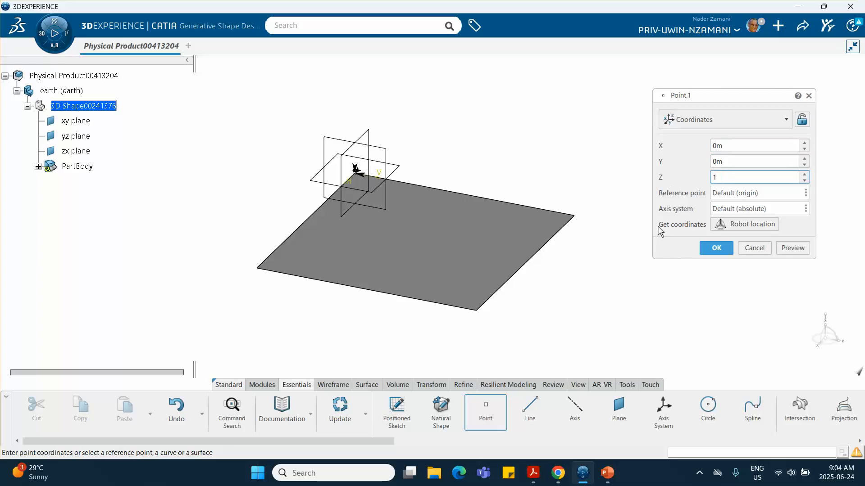
{"action": "left_click", "coordinate": [716, 248]}
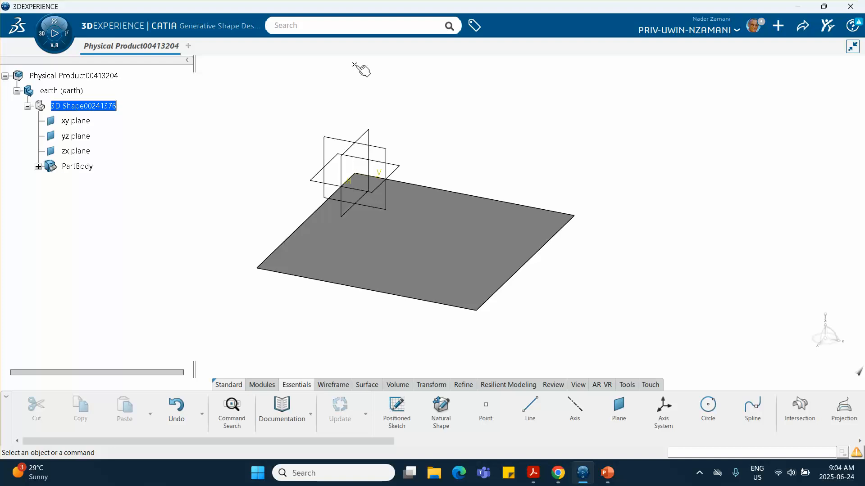
{"action": "middle_click_drag", "start_coordinate": [475, 120], "coordinate": [439, 161]}
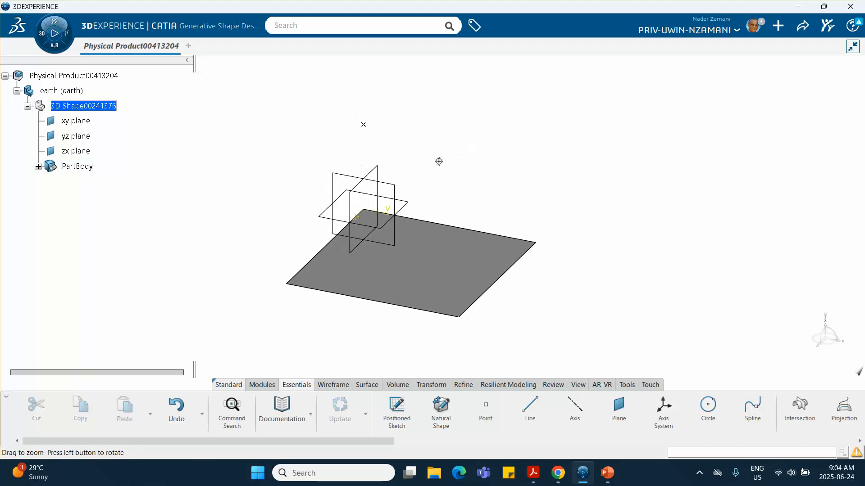
{"action": "double_click", "coordinate": [84, 76]}
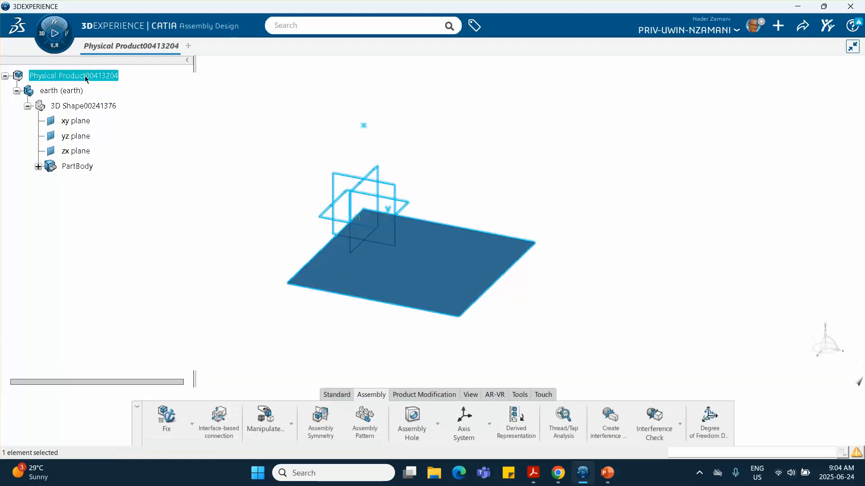
{"action": "right_click", "coordinate": [85, 76]}
Insert a new 3D Part under the root product and open its properties.
{"action": "mouse_move", "coordinate": [97, 334]}
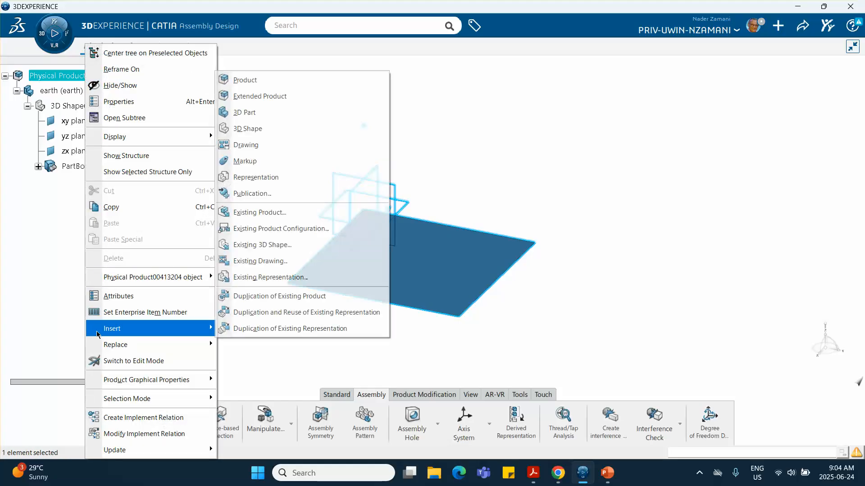
{"action": "left_click", "coordinate": [244, 112]}
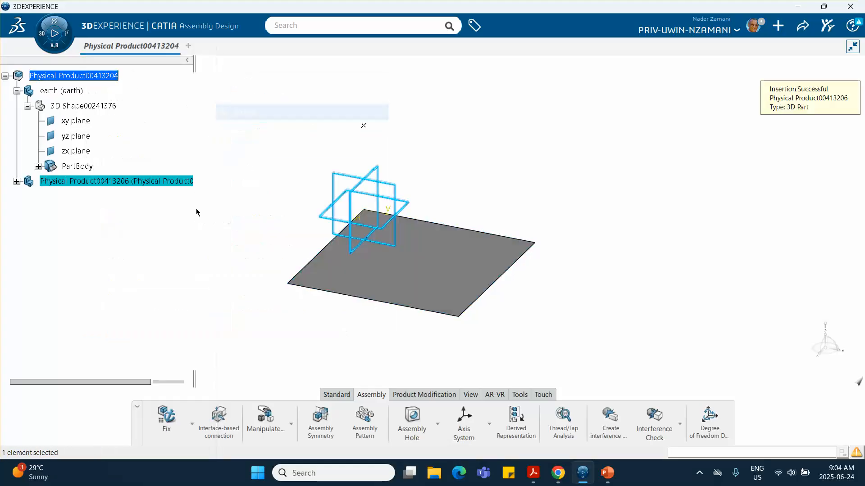
{"action": "right_click", "coordinate": [116, 185]}
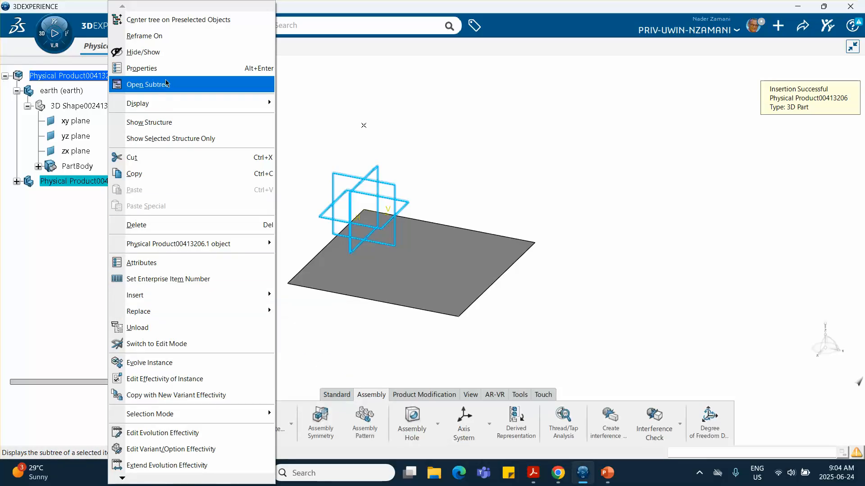
{"action": "left_click", "coordinate": [153, 68]}
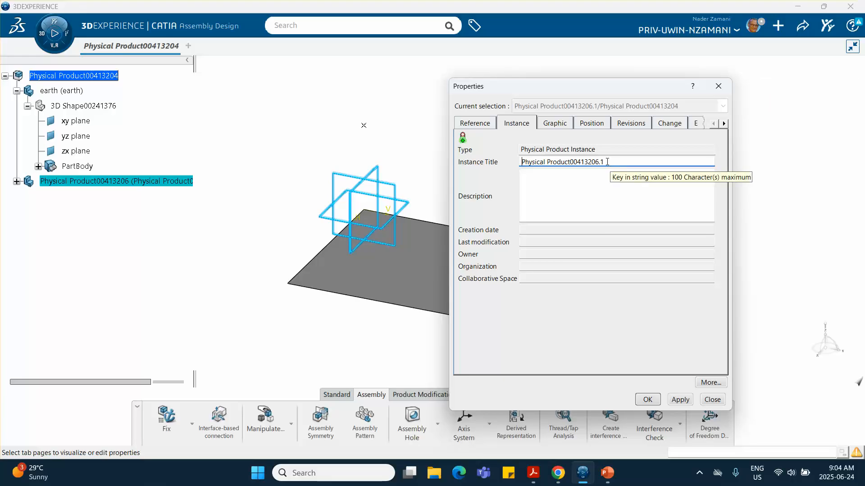
Set both the instance title and the reference title to 'block'.
{"action": "left_click_drag", "start_coordinate": [607, 161], "coordinate": [407, 154]}
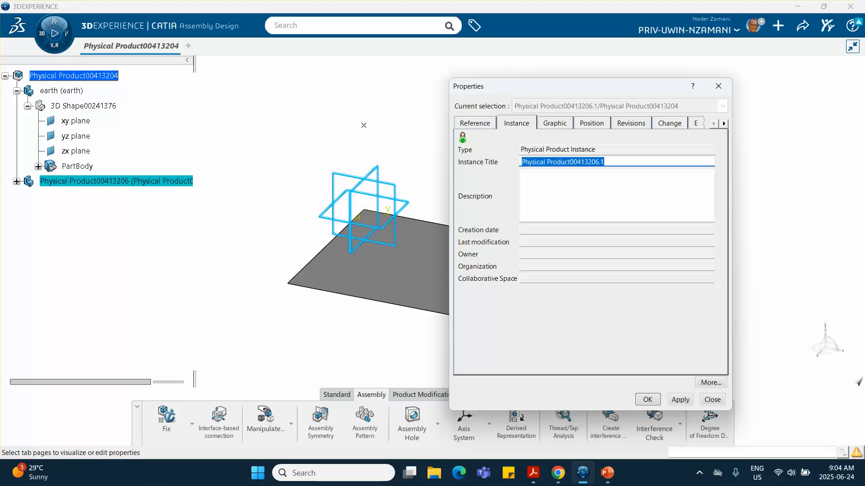
{"action": "type", "text": "block"}
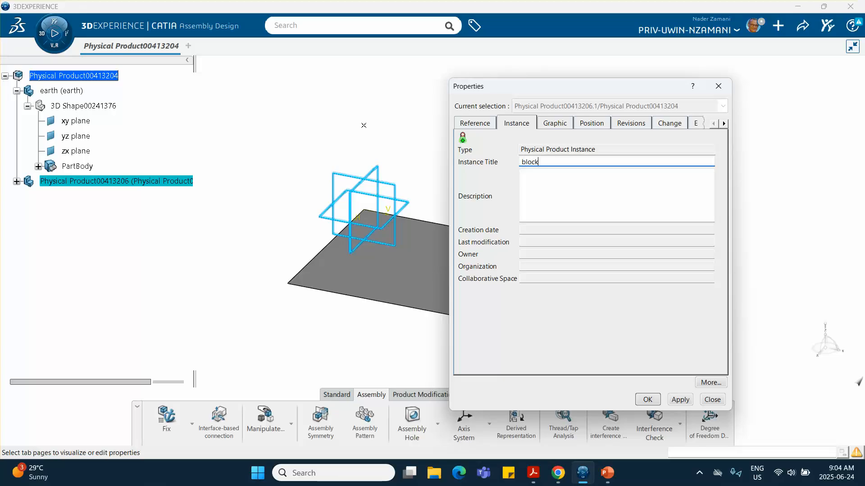
{"action": "left_click", "coordinate": [483, 128]}
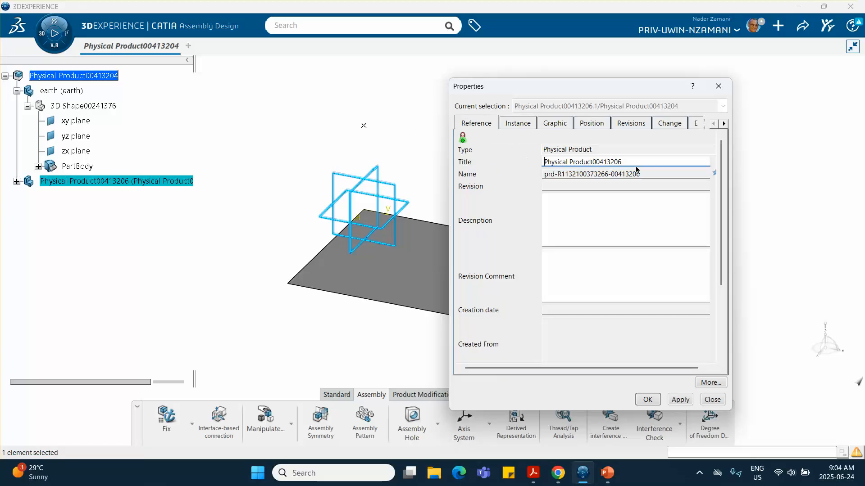
{"action": "left_click_drag", "start_coordinate": [616, 161], "coordinate": [510, 175]}
{"action": "type", "text": "v"}
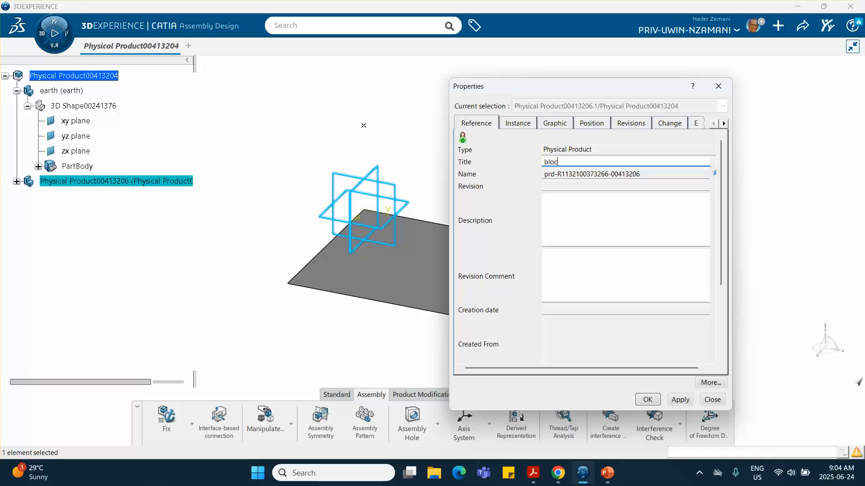
{"action": "left_click", "coordinate": [648, 399]}
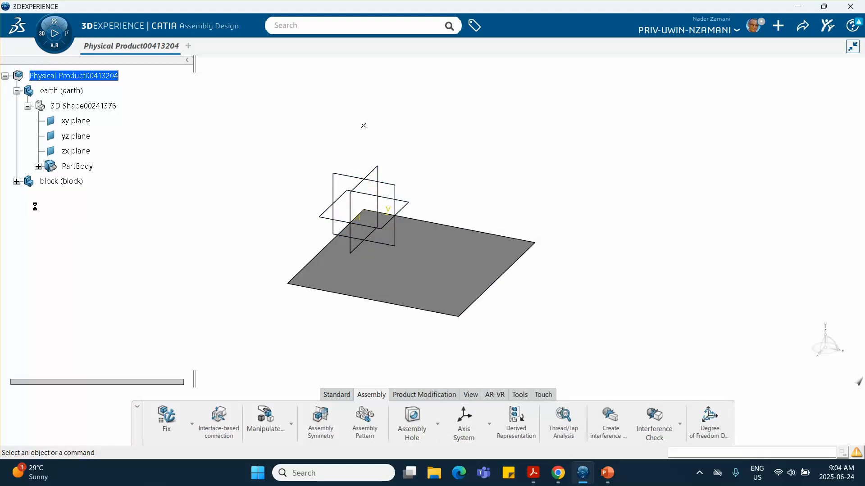
Move the block off to the side of the ground plate with the robot compass.
{"action": "left_click", "coordinate": [16, 182]}
{"action": "left_click_drag", "start_coordinate": [825, 342], "coordinate": [689, 233]}
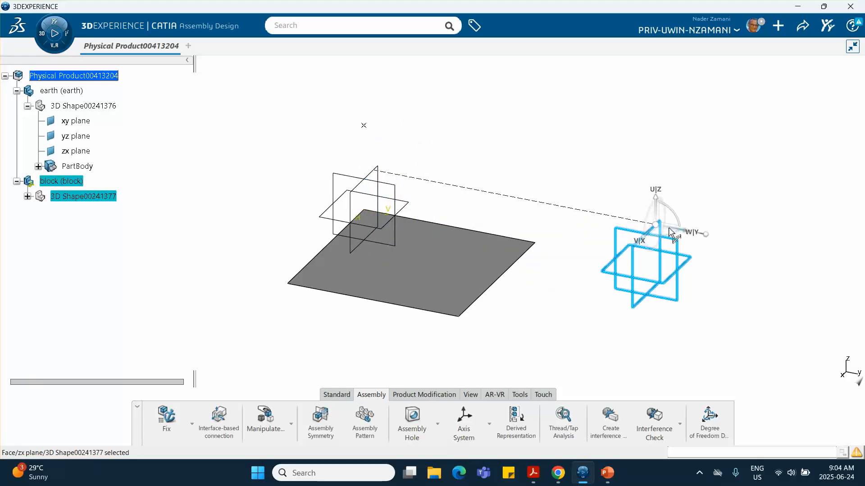
{"action": "left_click", "coordinate": [736, 331]}
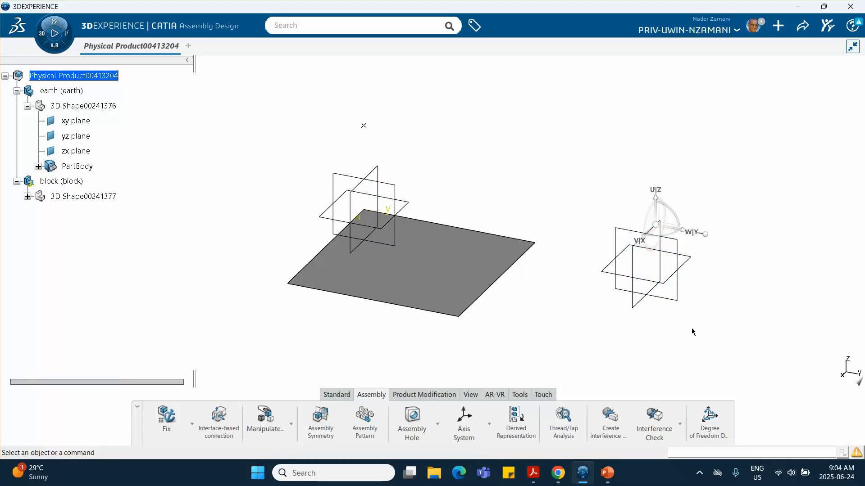
{"action": "left_click_drag", "start_coordinate": [656, 226], "coordinate": [846, 373]}
{"action": "middle_click_drag", "start_coordinate": [451, 180], "coordinate": [345, 184]}
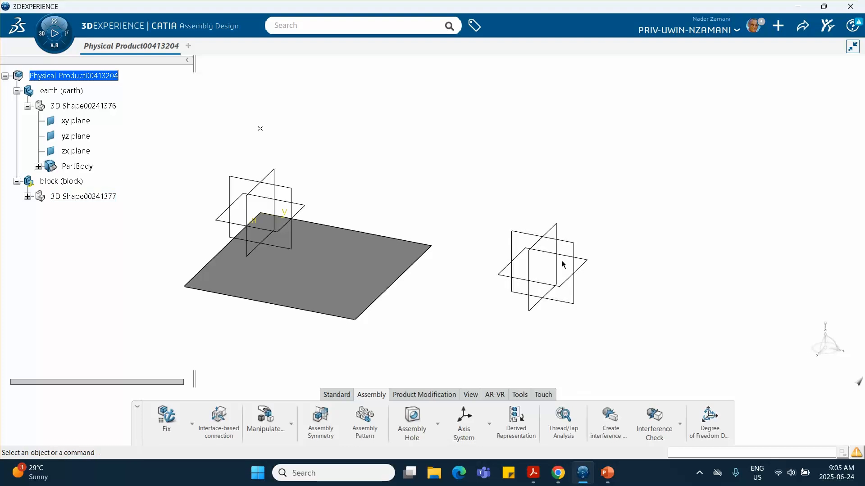
{"action": "middle_click_drag", "start_coordinate": [575, 260], "coordinate": [558, 234]}
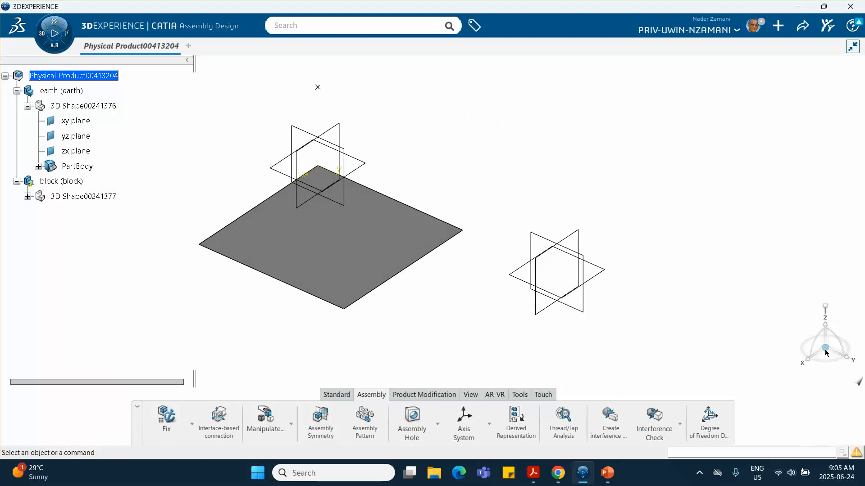
{"action": "left_click", "coordinate": [562, 255]}
{"action": "left_click_drag", "start_coordinate": [531, 267], "coordinate": [858, 379]}
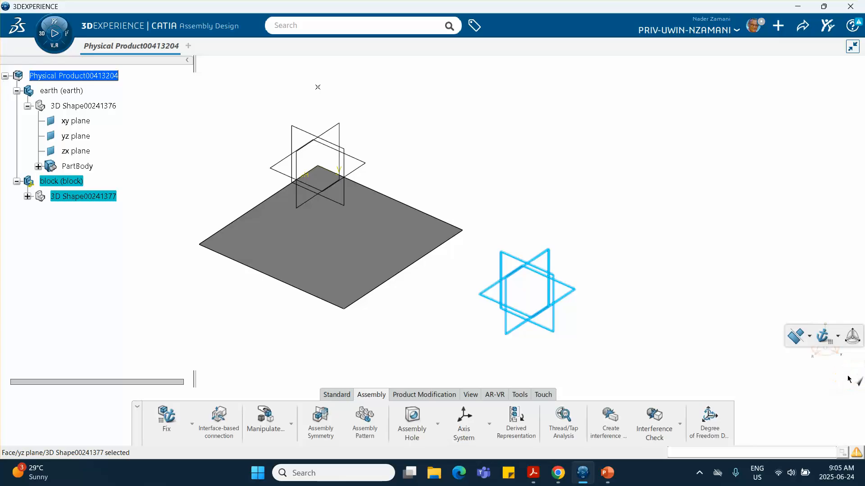
{"action": "left_click", "coordinate": [753, 343]}
Expand the block and make 3D Shape00241377 active in Generative Shape Design.
{"action": "middle_click_drag", "start_coordinate": [628, 356], "coordinate": [612, 328]}
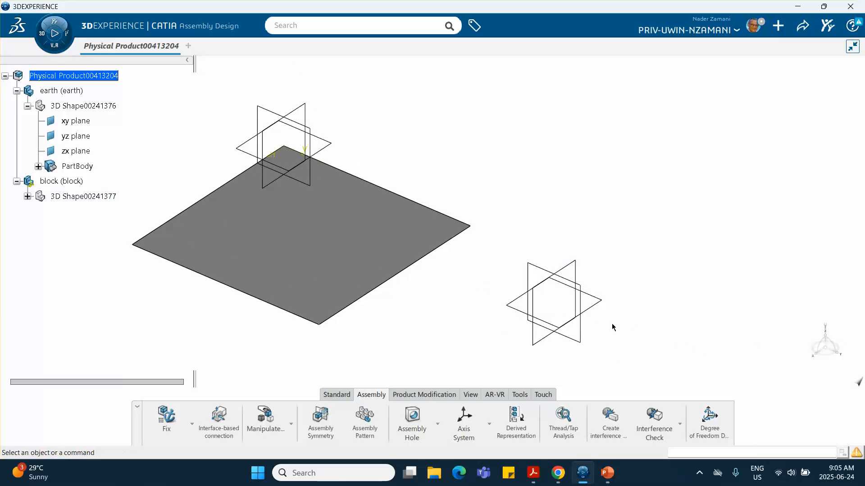
{"action": "left_click", "coordinate": [594, 309]}
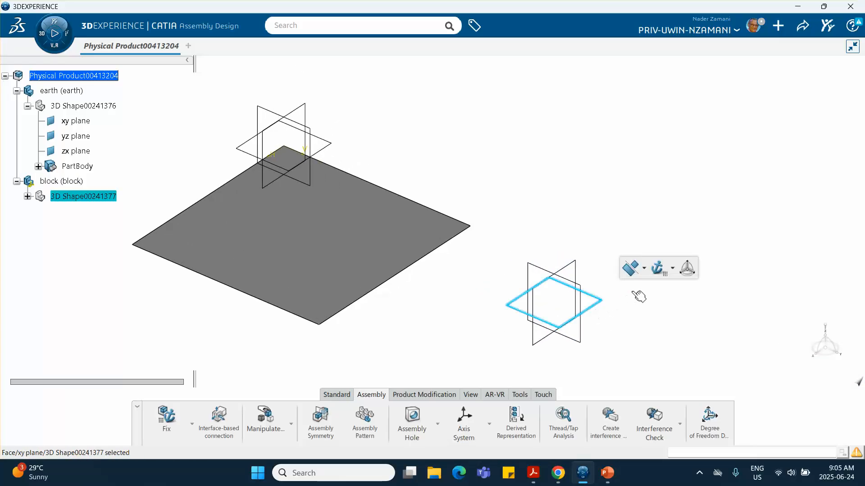
{"action": "left_click", "coordinate": [68, 232]}
{"action": "left_click", "coordinate": [28, 196]}
{"action": "double_click", "coordinate": [81, 196]}
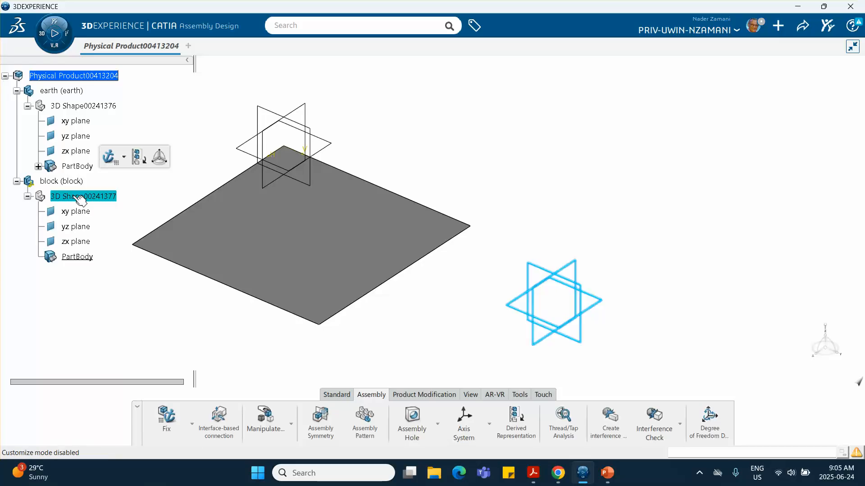
{"action": "left_click", "coordinate": [147, 154]}
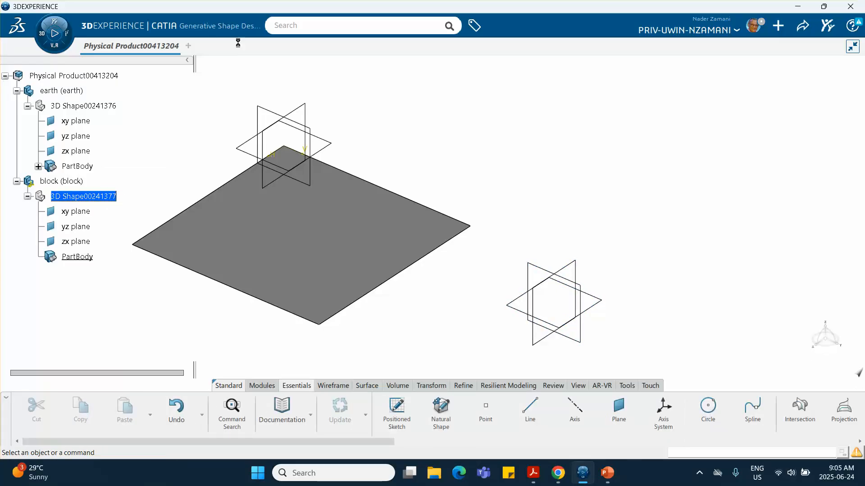
Switch to Part Design and start a sketch on the block's xy plane.
{"action": "left_click", "coordinate": [43, 36]}
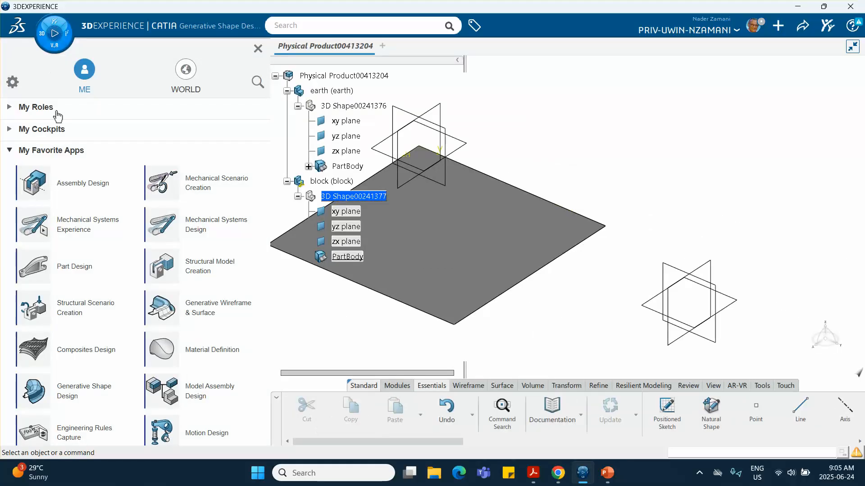
{"action": "left_click", "coordinate": [67, 269]}
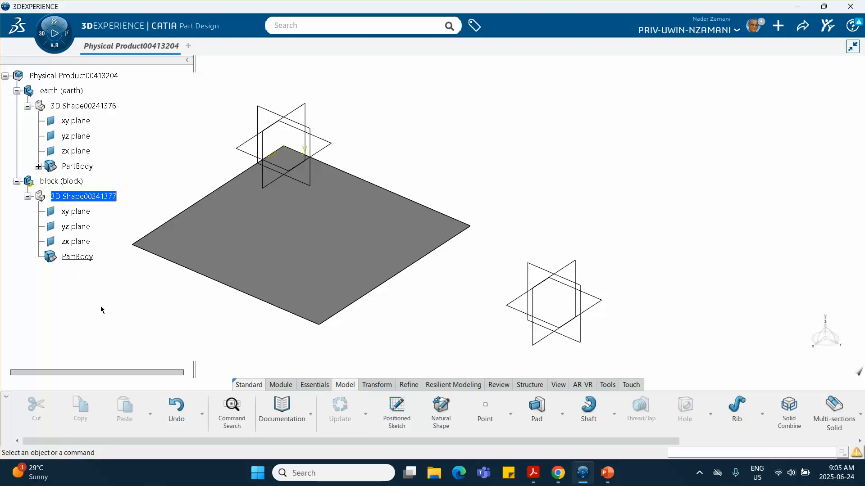
{"action": "left_click", "coordinate": [599, 301]}
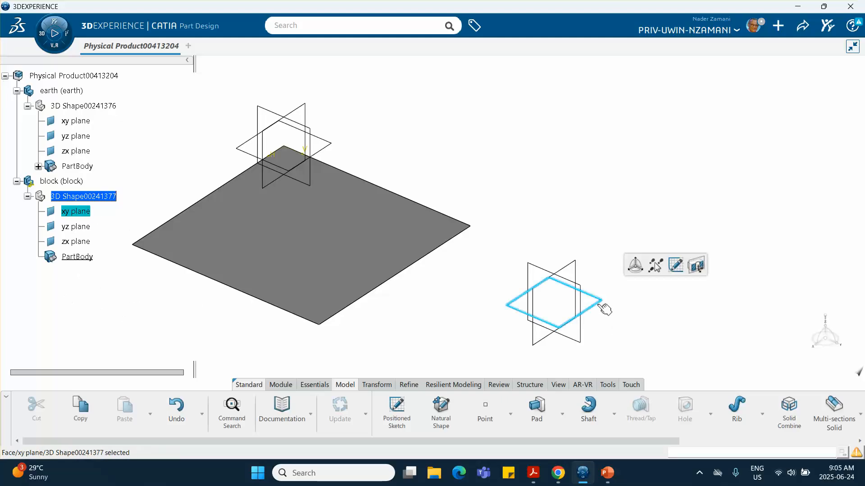
{"action": "left_click", "coordinate": [675, 268]}
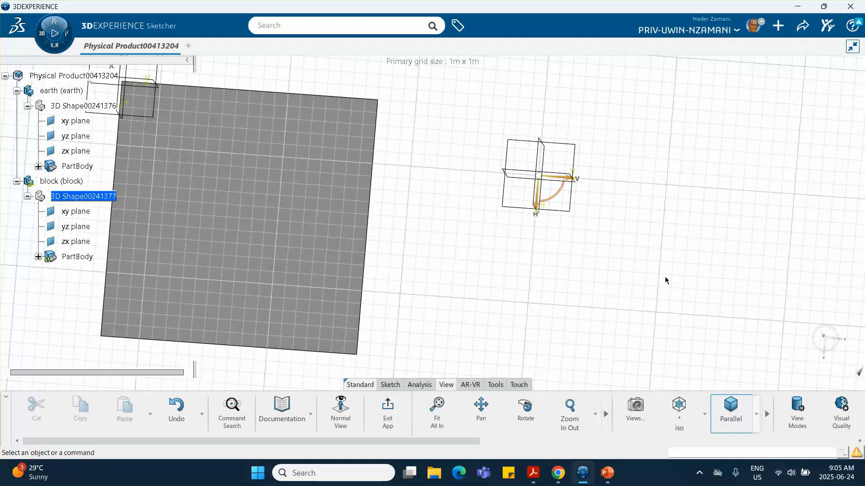
Draw a rectangle with one corner at the sketch origin.
{"action": "left_click", "coordinate": [394, 386]}
{"action": "left_click", "coordinate": [485, 408]}
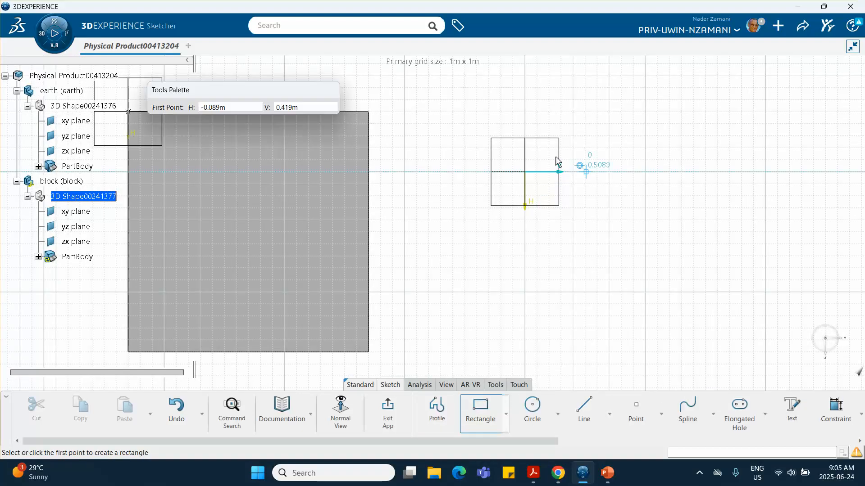
{"action": "left_click", "coordinate": [525, 172]}
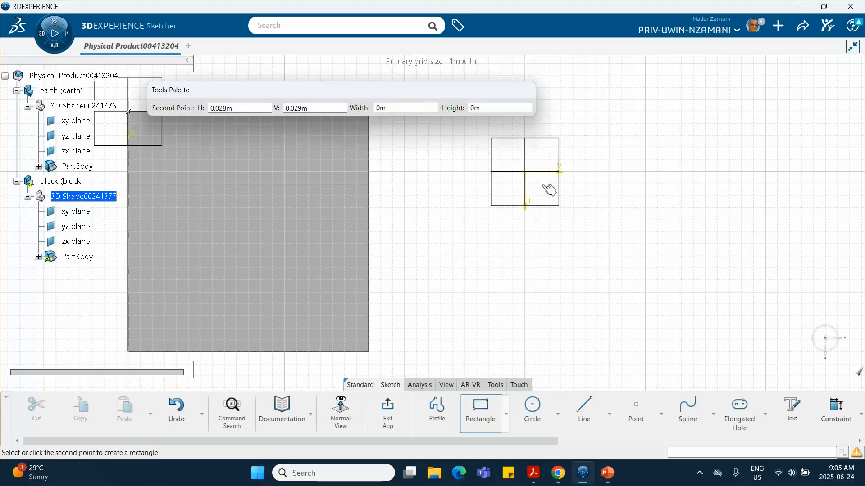
{"action": "left_click", "coordinate": [599, 232]}
Dimension the rectangle's bottom edge, accepting the rescale of the whole sketch.
{"action": "left_click", "coordinate": [834, 409]}
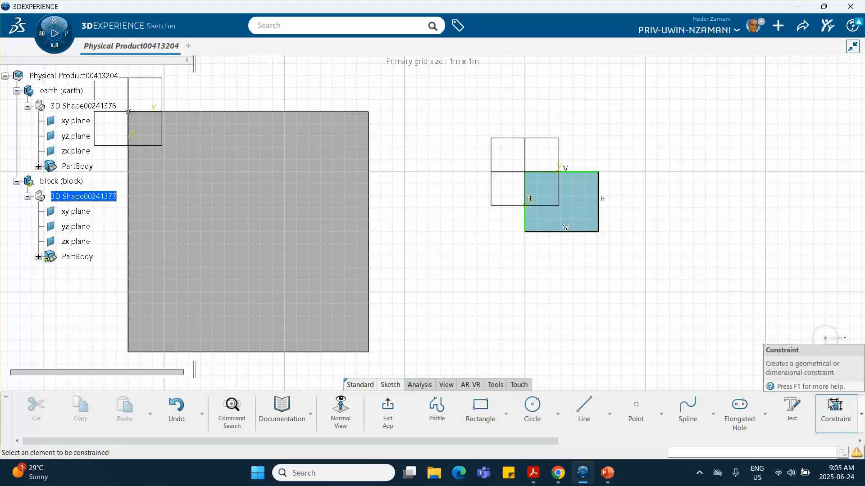
{"action": "left_click", "coordinate": [568, 231]}
{"action": "left_click", "coordinate": [571, 264]}
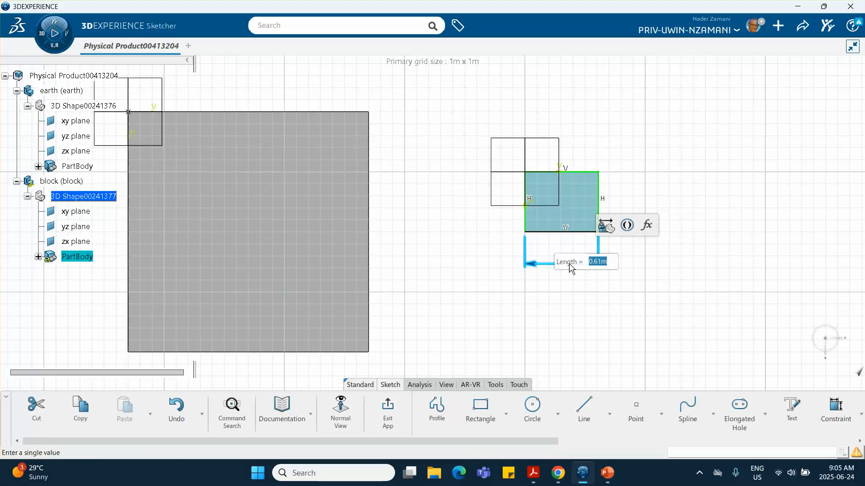
{"action": "key", "text": "BackSpace"}
{"action": "type", "text": "3"}
{"action": "key", "text": "Return"}
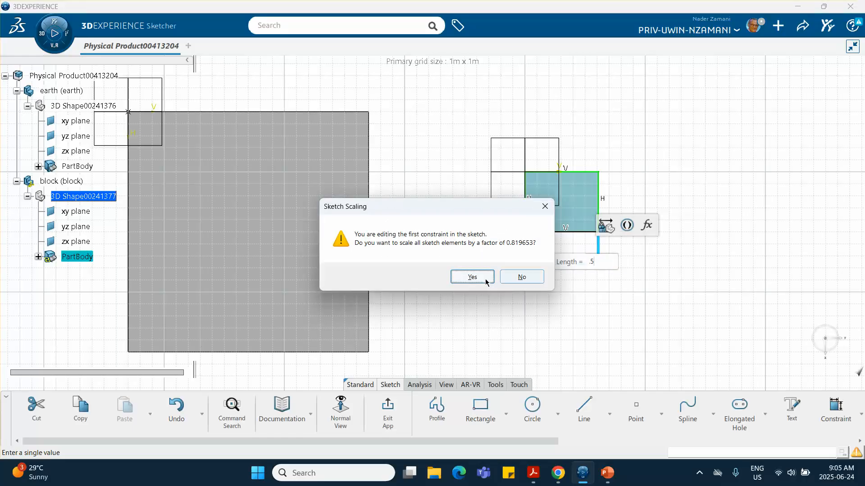
{"action": "left_click", "coordinate": [472, 276]}
Constrain the right edge to 0.5, leave the sketch and start a pad.
{"action": "left_click", "coordinate": [585, 212]}
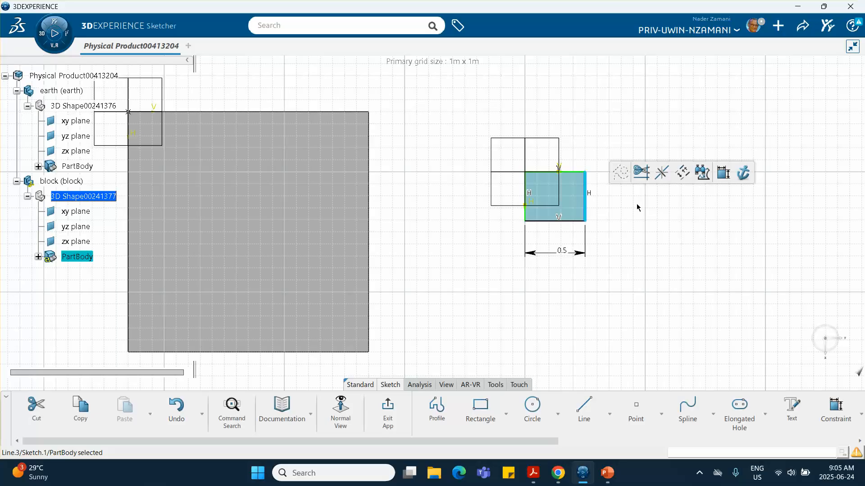
{"action": "left_click", "coordinate": [719, 175]}
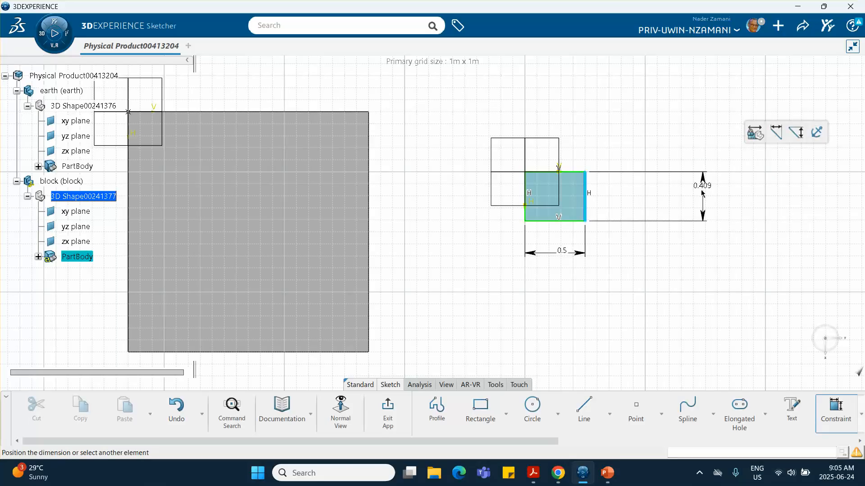
{"action": "left_click", "coordinate": [701, 189]}
{"action": "type", "text": "."}
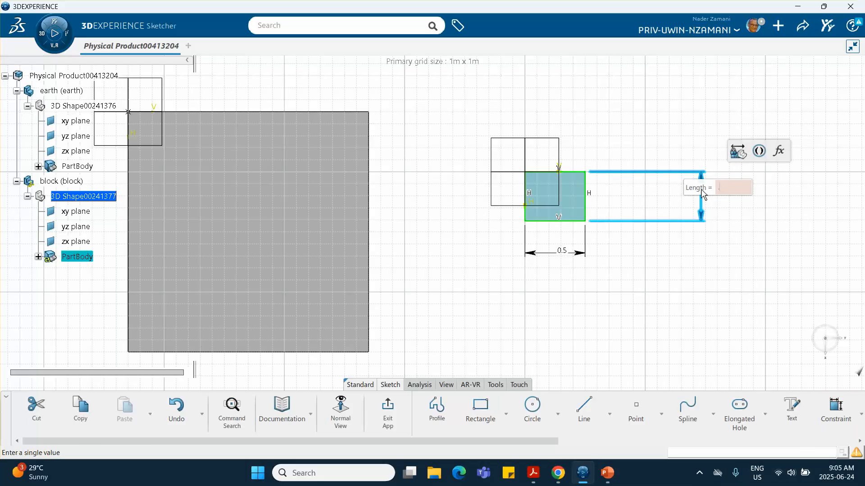
{"action": "type", "text": "5"}
{"action": "key", "text": "Return"}
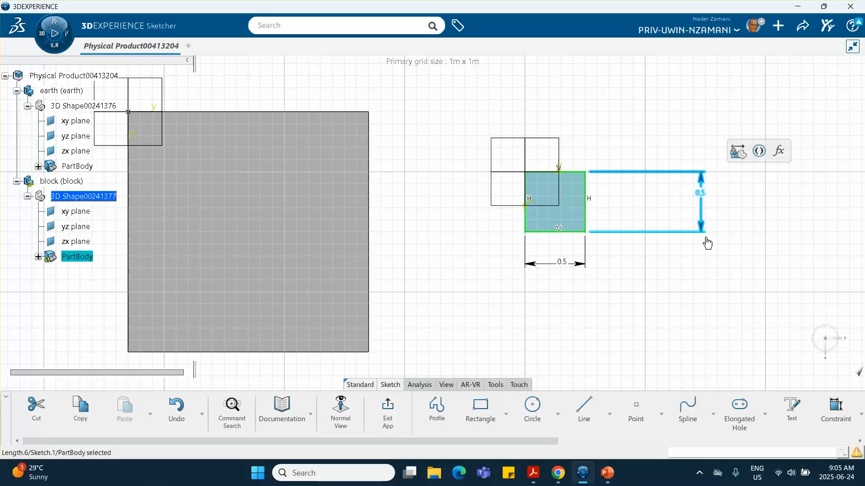
{"action": "left_click", "coordinate": [714, 262]}
{"action": "left_click", "coordinate": [387, 410]}
{"action": "left_click", "coordinate": [552, 295]}
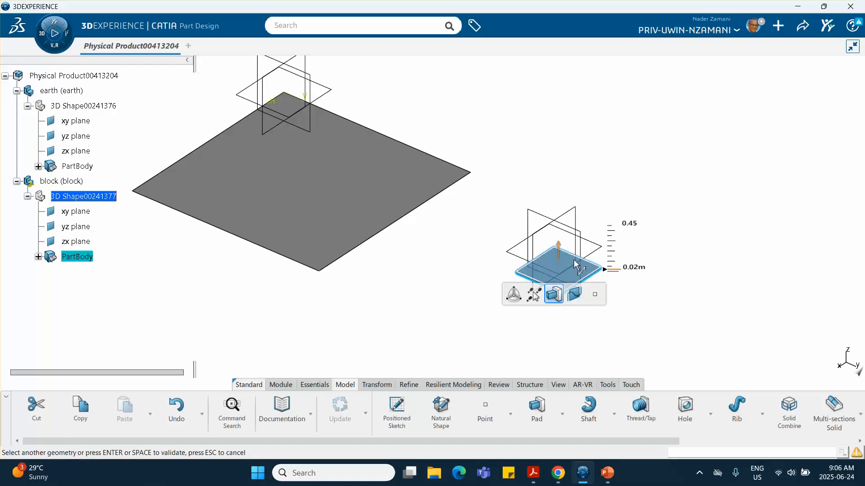
Give the pad a 0.5 m length and validate it into a cube.
{"action": "left_click", "coordinate": [635, 267]}
{"action": "type", "text": "0.5"}
{"action": "key", "text": "Return"}
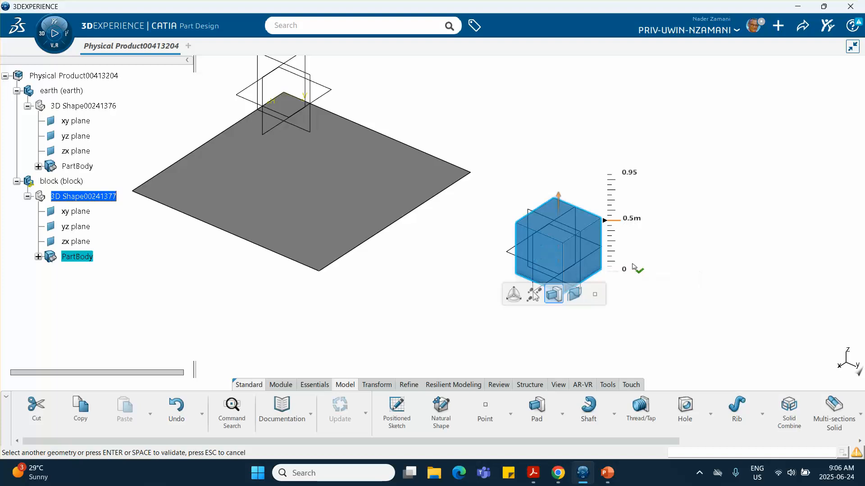
{"action": "left_click", "coordinate": [661, 267]}
{"action": "middle_click_drag", "start_coordinate": [461, 295], "coordinate": [309, 268]}
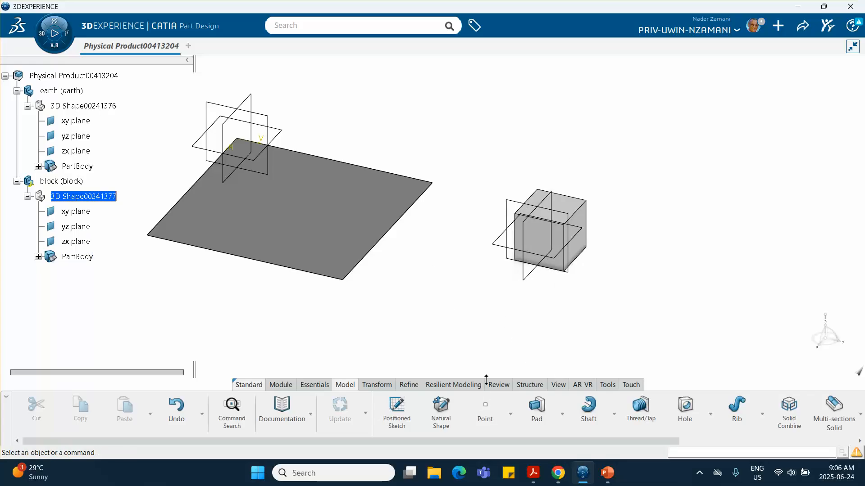
Create a point at the block body's centre of gravity, then return to the root assembly.
{"action": "left_click", "coordinate": [485, 407]}
{"action": "left_click", "coordinate": [707, 126]}
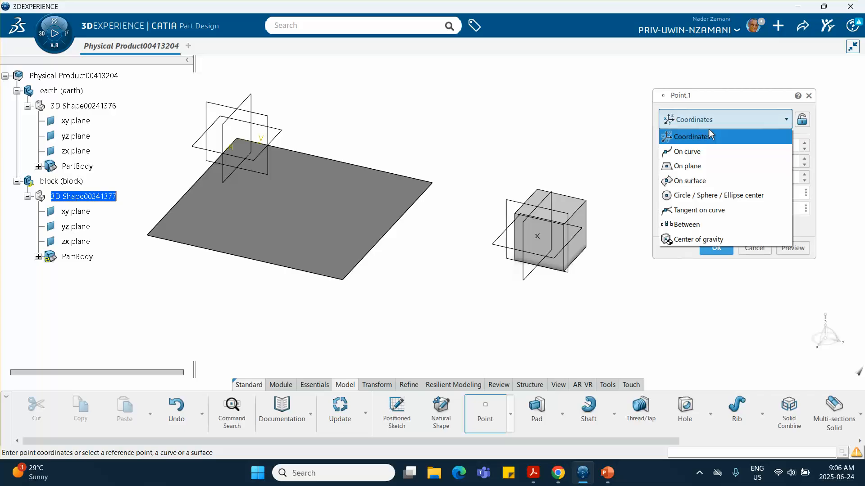
{"action": "left_click", "coordinate": [701, 241]}
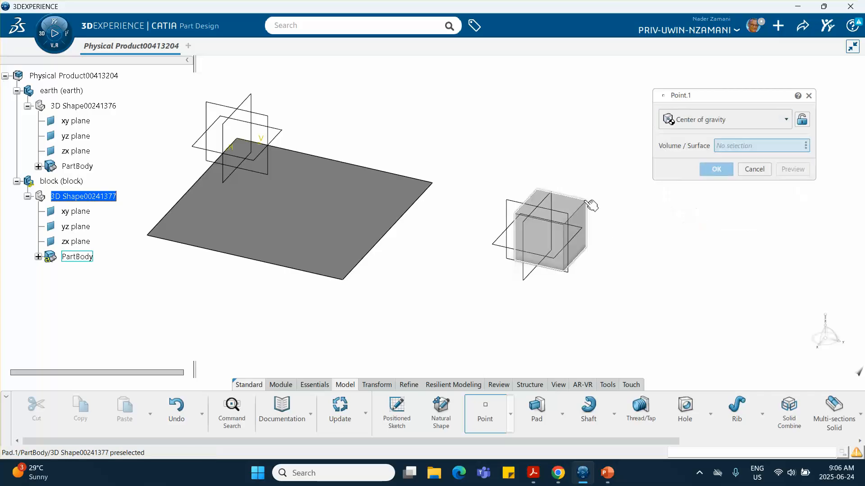
{"action": "left_click", "coordinate": [586, 208]}
{"action": "left_click", "coordinate": [716, 169]}
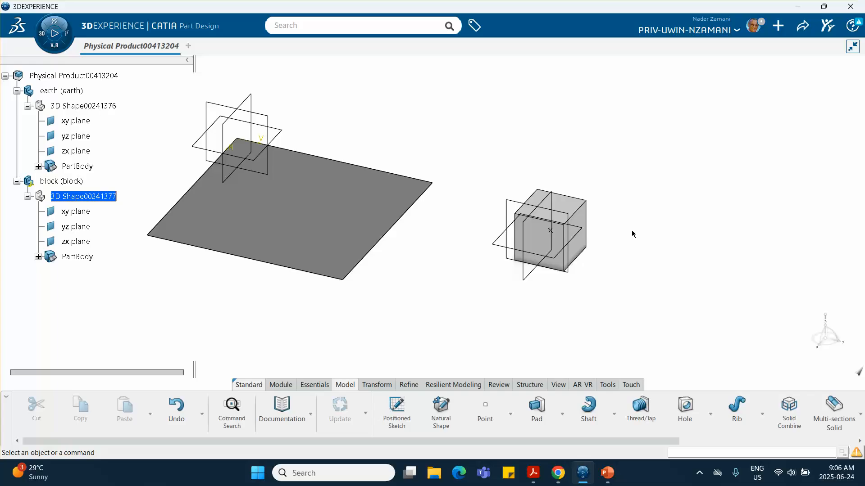
{"action": "middle_click_drag", "start_coordinate": [587, 251], "coordinate": [606, 221]}
{"action": "middle_click_drag", "start_coordinate": [178, 100], "coordinate": [243, 138]}
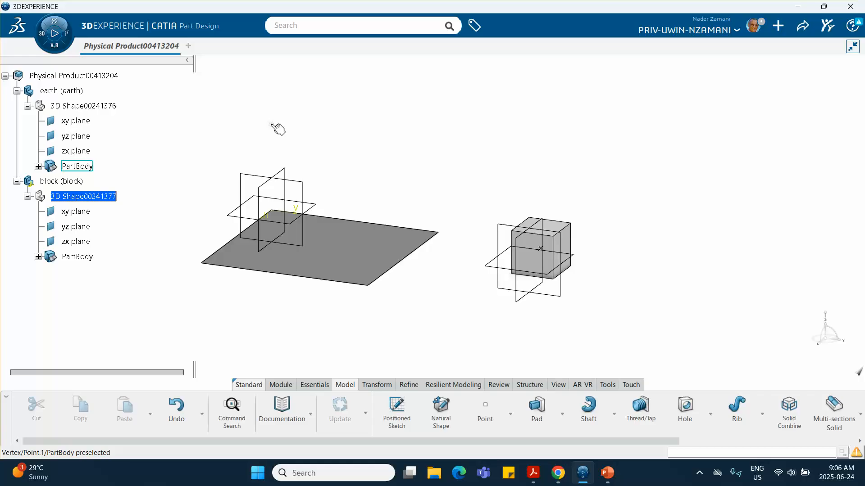
{"action": "middle_click_drag", "start_coordinate": [365, 185], "coordinate": [440, 172]}
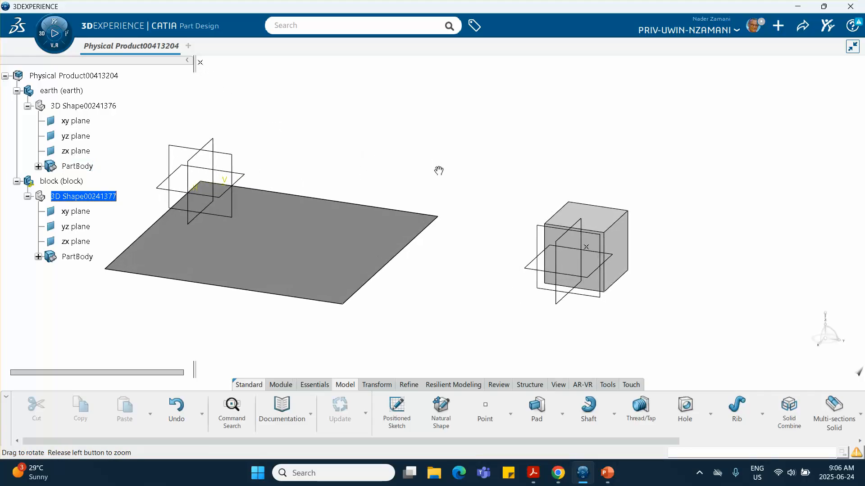
{"action": "double_click", "coordinate": [72, 76]}
Apply the Fix constraint to the earth part in the assembly tree.
{"action": "middle_click_drag", "start_coordinate": [307, 149], "coordinate": [365, 156]}
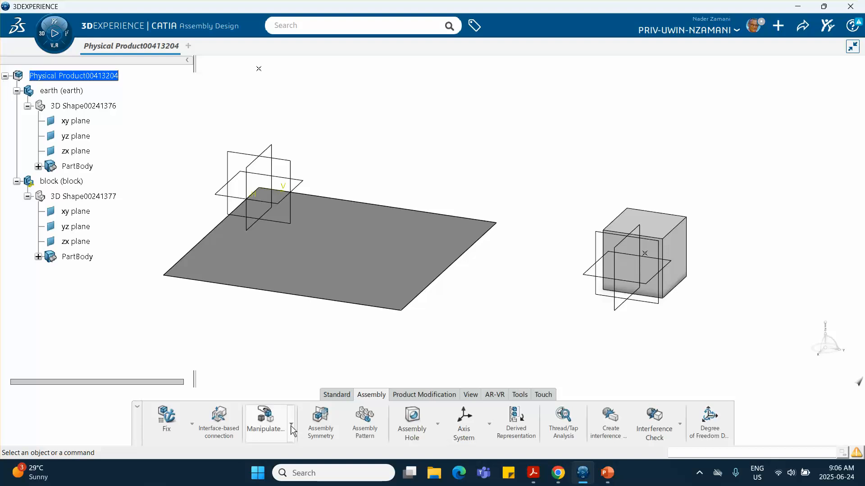
{"action": "left_click", "coordinate": [166, 417]}
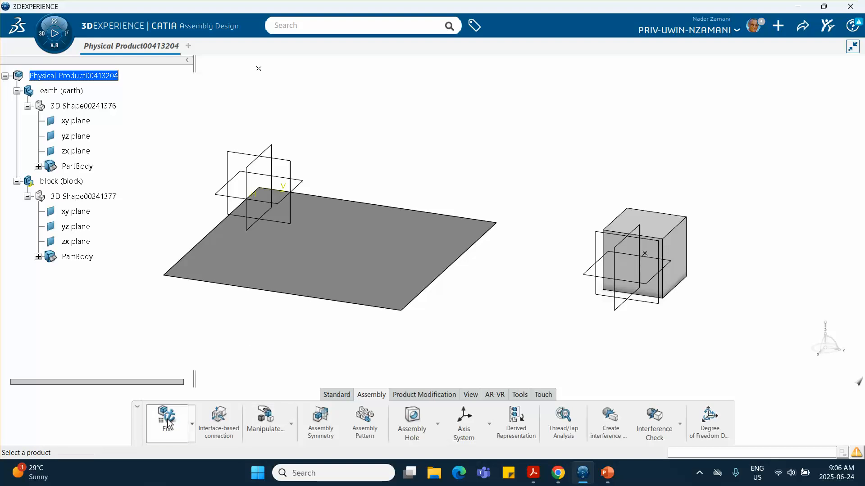
{"action": "left_click", "coordinate": [67, 91]}
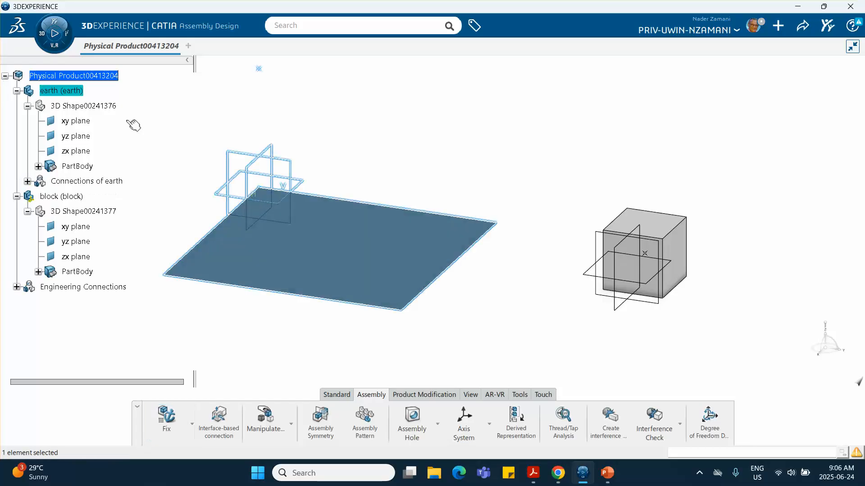
{"action": "left_click", "coordinate": [530, 313]}
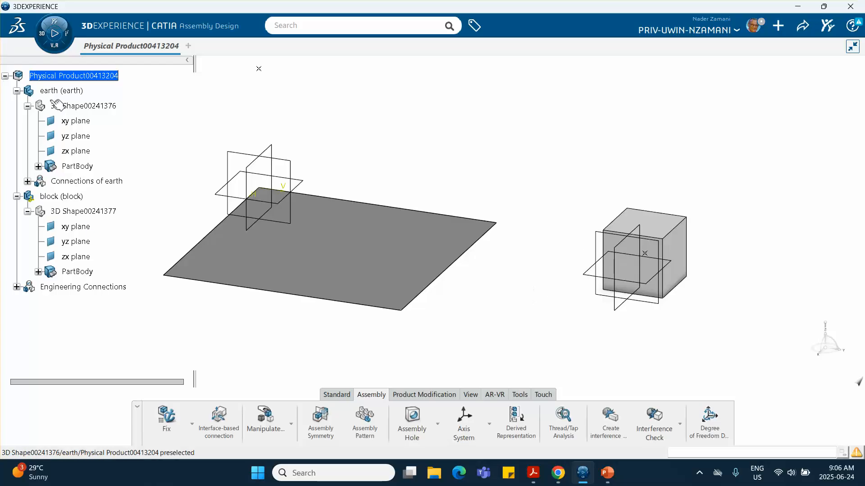
Hide the earth's xy, yz and zx planes, undoing the accidental PartBody hide.
{"action": "left_click", "coordinate": [77, 120]}
{"action": "left_click", "coordinate": [88, 166], "text": "shift"}
{"action": "right_click", "coordinate": [88, 167]}
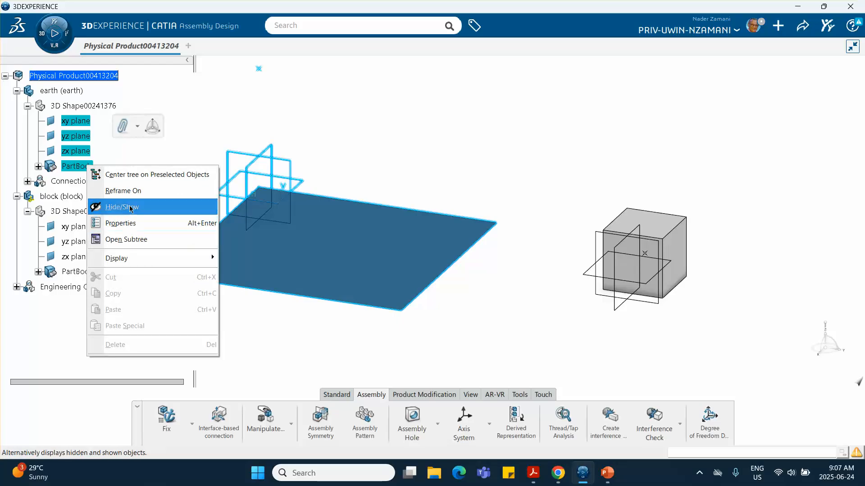
{"action": "left_click", "coordinate": [121, 207]}
{"action": "key", "text": "ctrl+z"}
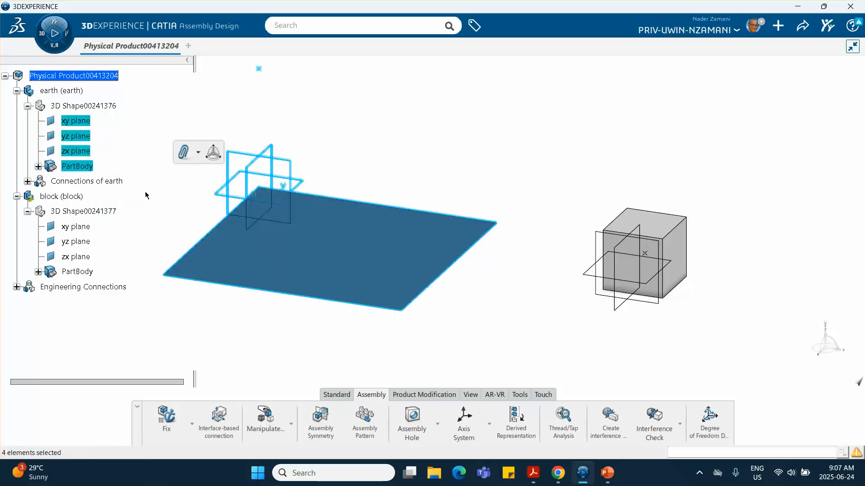
{"action": "left_click", "coordinate": [121, 146]}
{"action": "left_click", "coordinate": [87, 121]}
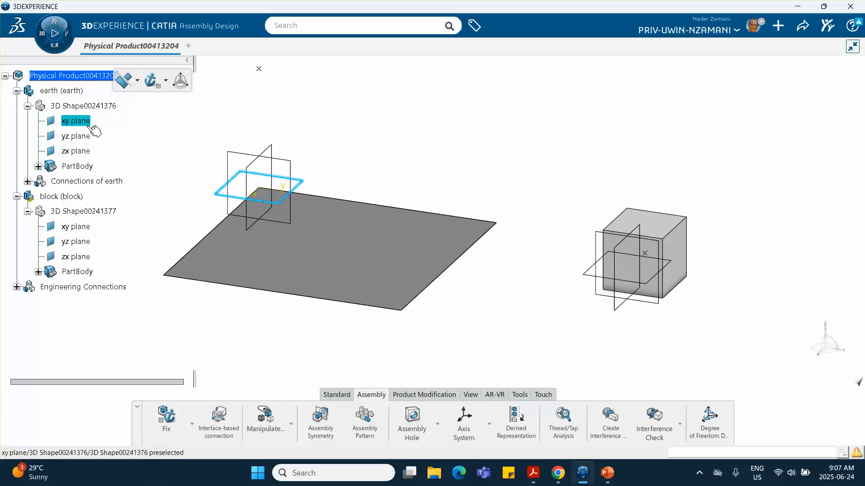
{"action": "left_click", "coordinate": [86, 151], "text": "shift"}
{"action": "right_click", "coordinate": [87, 153]}
{"action": "left_click", "coordinate": [121, 192]}
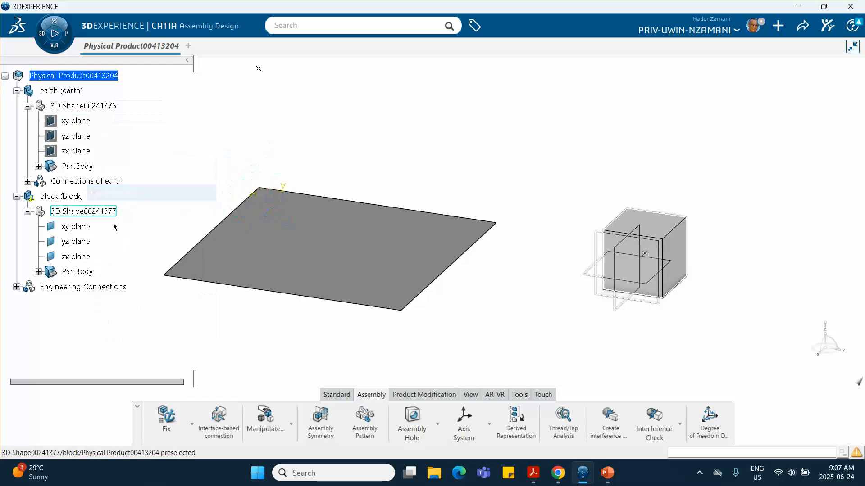
Hide the block's xy, yz and zx reference planes.
{"action": "left_click", "coordinate": [79, 227]}
{"action": "left_click", "coordinate": [80, 257], "text": "shift"}
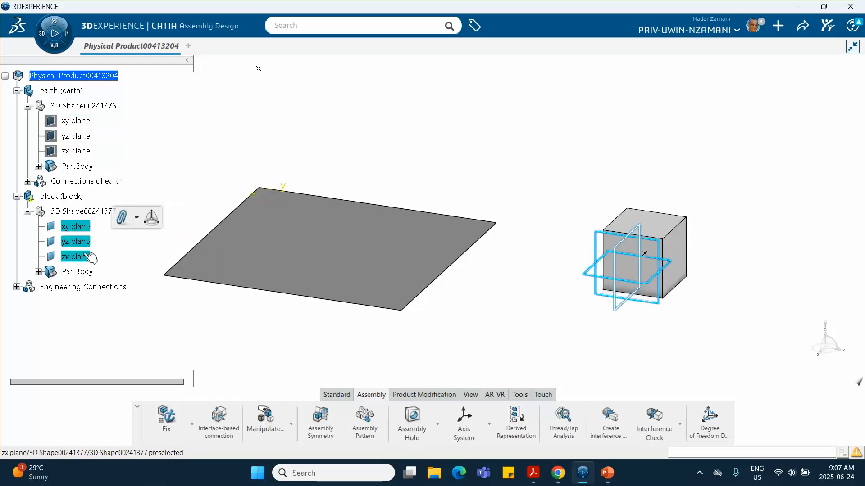
{"action": "right_click", "coordinate": [83, 245]}
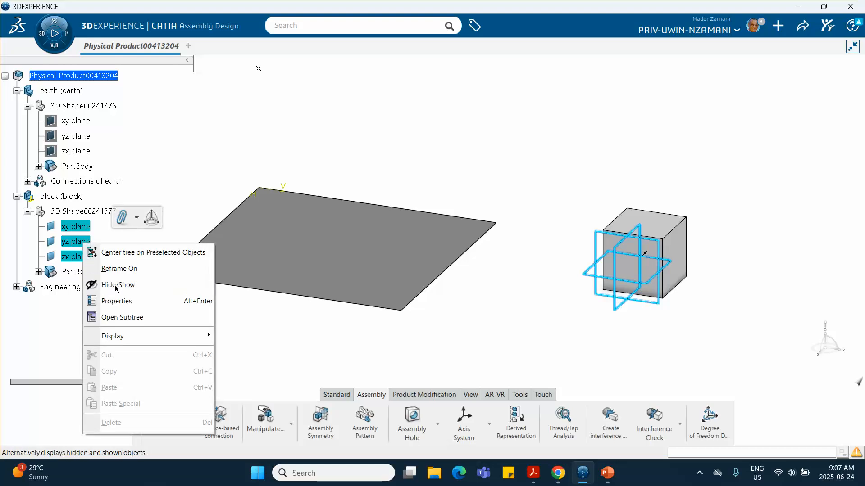
{"action": "left_click", "coordinate": [116, 285]}
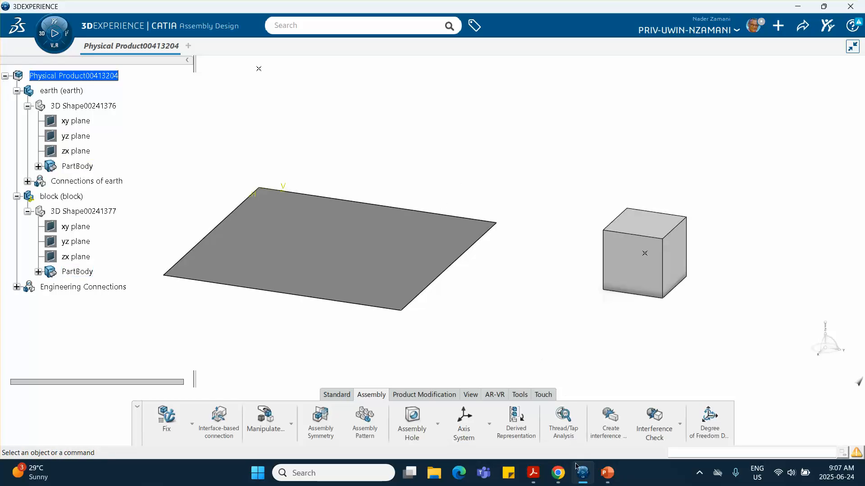
{"action": "left_click", "coordinate": [607, 473]}
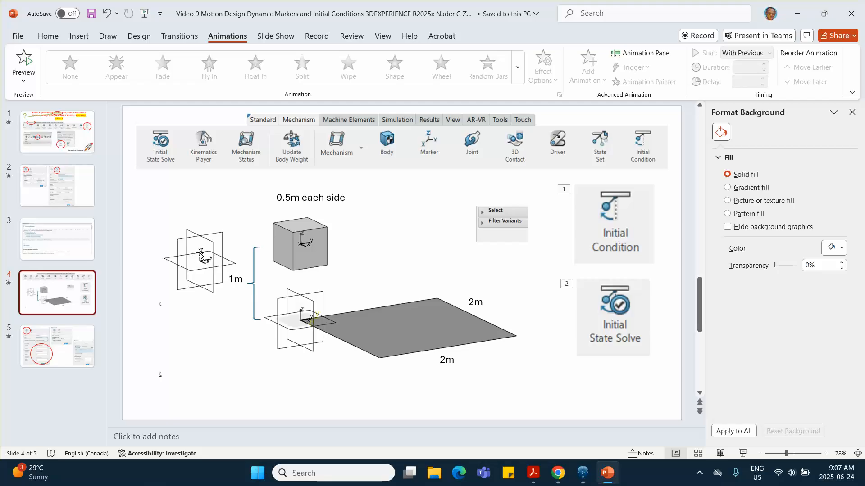
{"action": "left_click", "coordinate": [795, 13]}
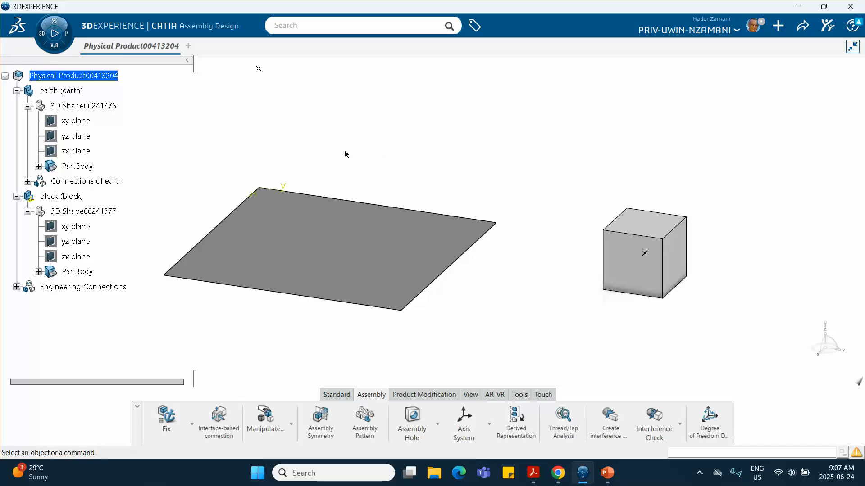
{"action": "left_click", "coordinate": [54, 34]}
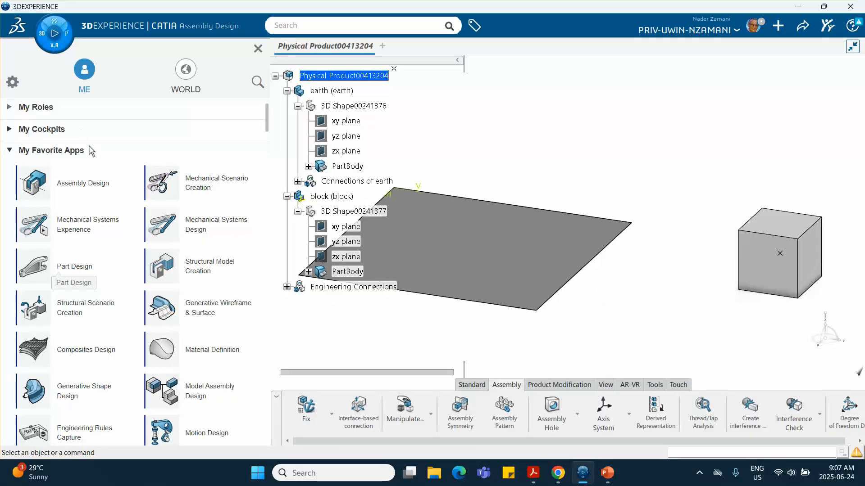
Launch Motion Design from the favourite apps and confirm the new analysis case.
{"action": "scroll", "coordinate": [104, 189], "scroll_direction": "down", "scroll_amount": 1}
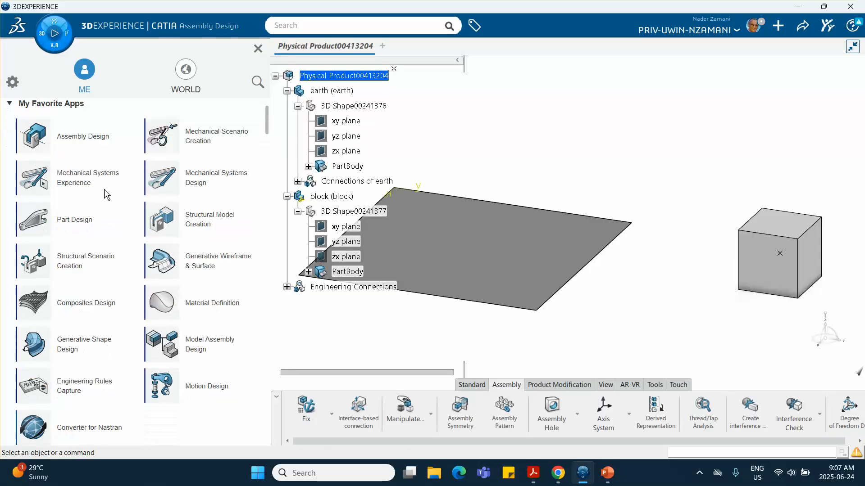
{"action": "left_click", "coordinate": [197, 393]}
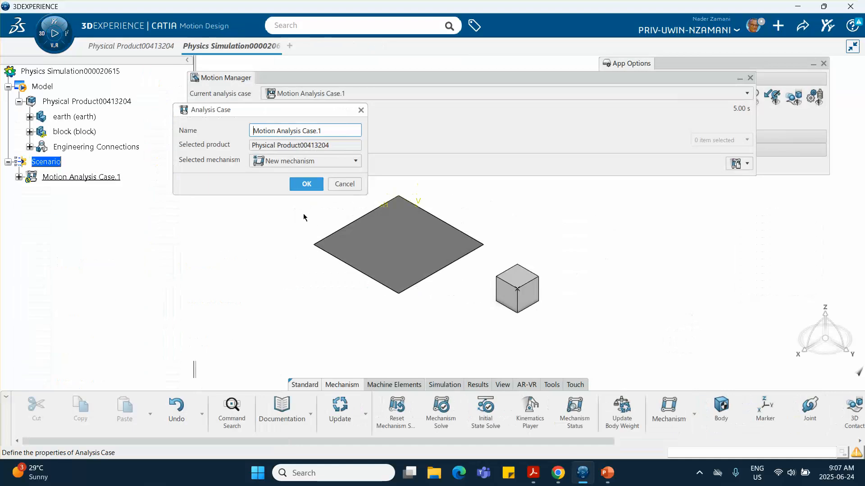
{"action": "left_click", "coordinate": [306, 183]}
Orbit the view so the plate and block face nearly front-on.
{"action": "middle_click_drag", "start_coordinate": [371, 240], "coordinate": [348, 272]}
{"action": "middle_click_drag", "start_coordinate": [478, 312], "coordinate": [344, 255]}
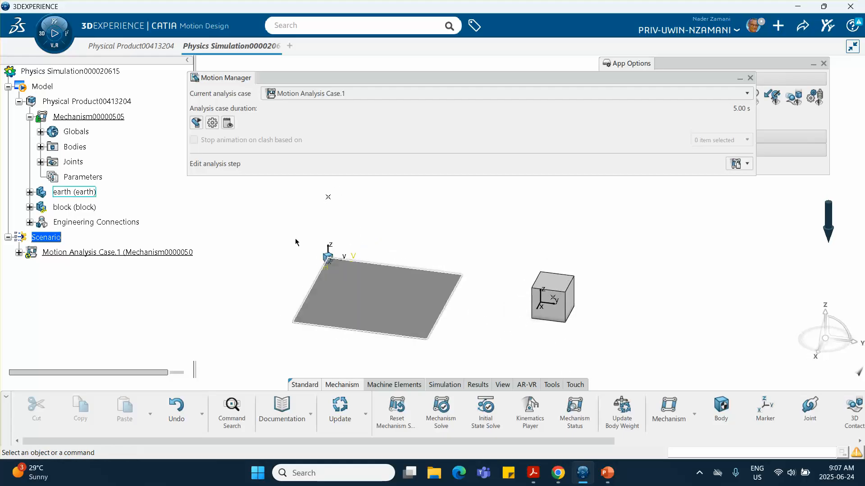
{"action": "mouse_move", "coordinate": [491, 321]}
{"action": "middle_mouse_down"}
{"action": "mouse_move", "coordinate": [554, 295]}
{"action": "mouse_move", "coordinate": [492, 313]}
{"action": "middle_mouse_up"}
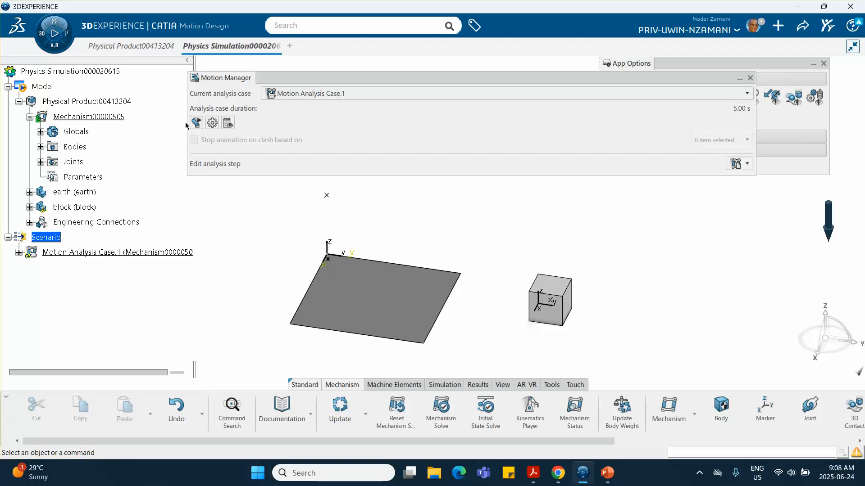
Move the Motion Manager panel out of the way and hide the axis markers.
{"action": "left_click_drag", "start_coordinate": [503, 77], "coordinate": [506, 91]}
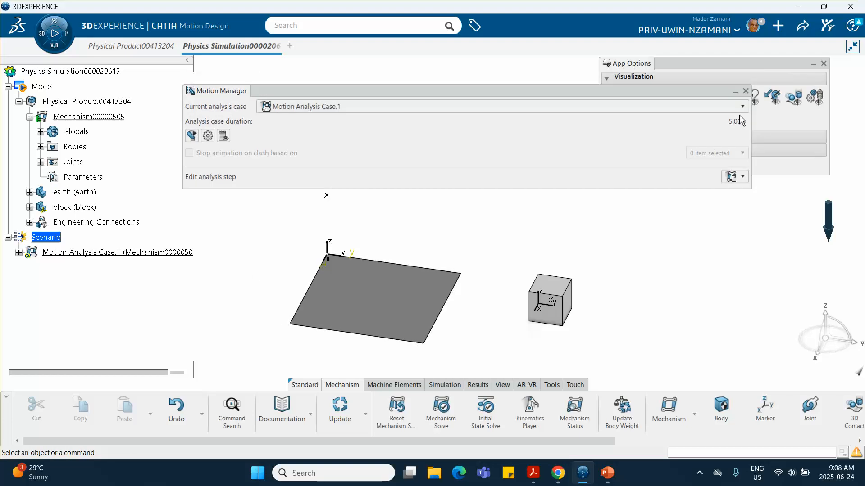
{"action": "left_click_drag", "start_coordinate": [747, 122], "coordinate": [395, 122]}
{"action": "left_click_drag", "start_coordinate": [331, 90], "coordinate": [756, 185]}
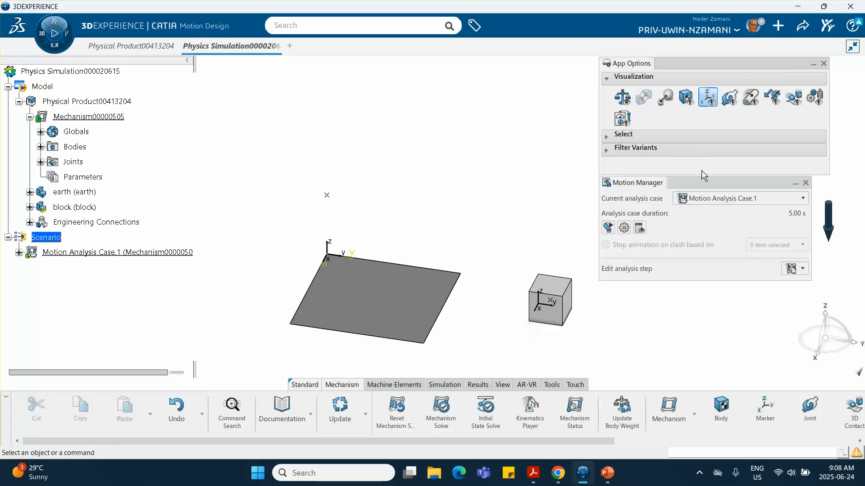
{"action": "left_click_drag", "start_coordinate": [706, 183], "coordinate": [705, 183]}
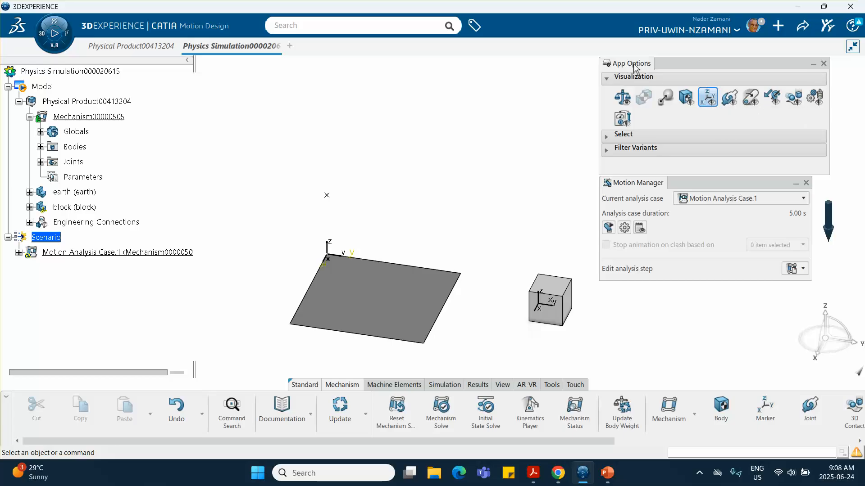
{"action": "left_click", "coordinate": [708, 97]}
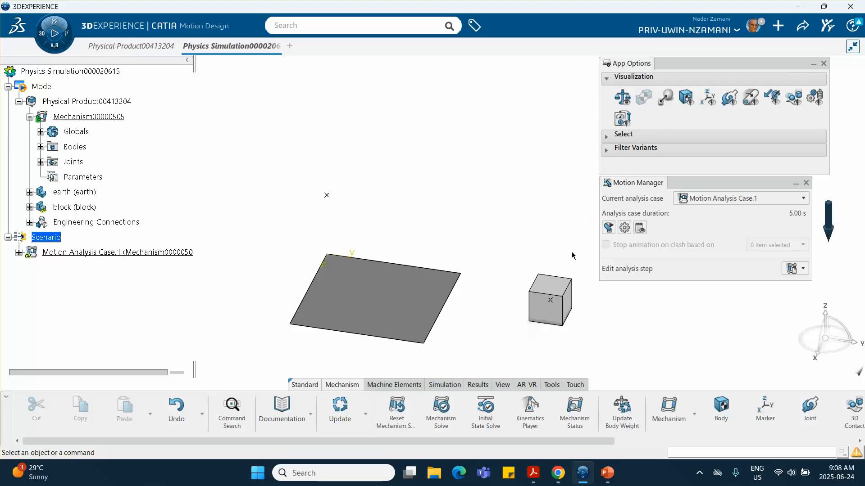
Show the axis systems, zoom to the block, and start a new marker owned by the block.
{"action": "left_click", "coordinate": [706, 95]}
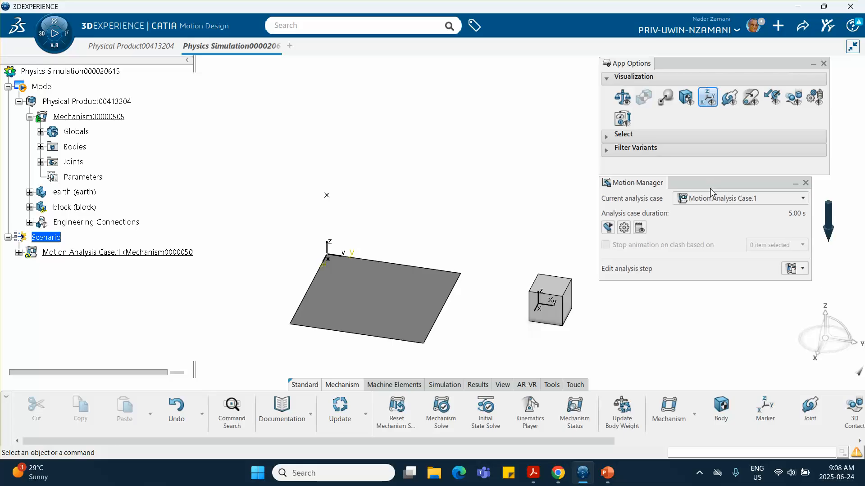
{"action": "left_click_drag", "start_coordinate": [701, 180], "coordinate": [701, 206]}
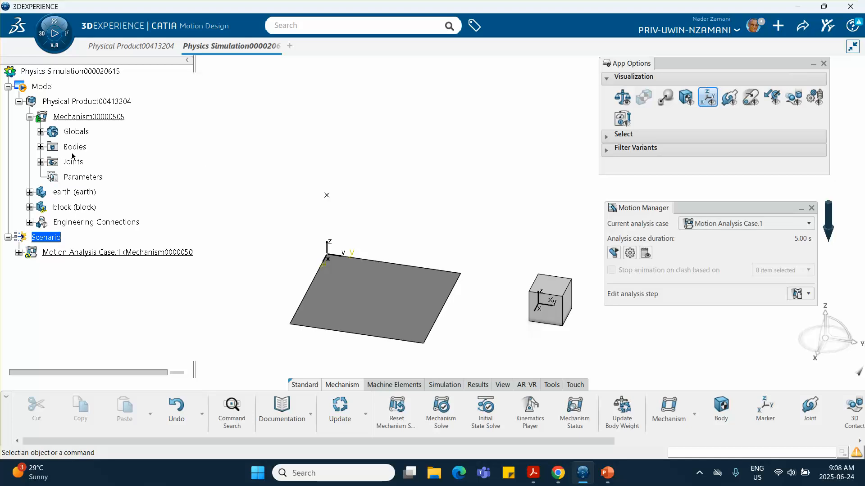
{"action": "middle_click_drag", "start_coordinate": [203, 180], "coordinate": [172, 144]}
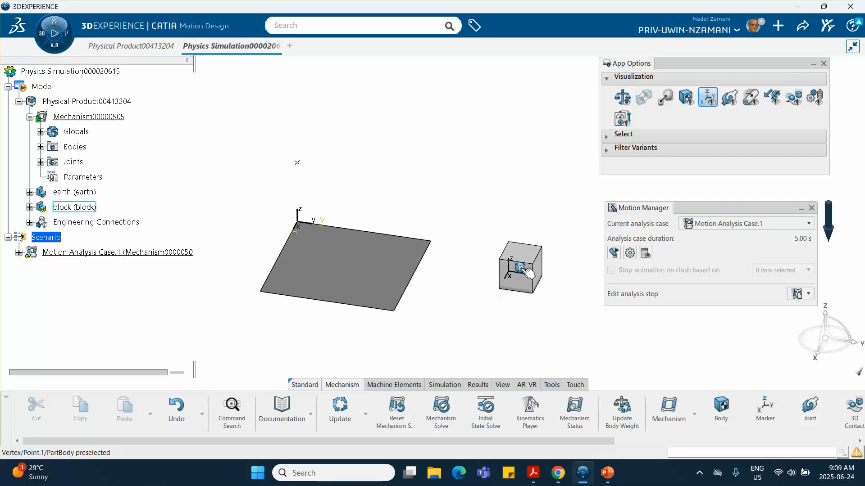
{"action": "middle_click_drag", "start_coordinate": [488, 269], "coordinate": [399, 205]}
{"action": "middle_click_drag", "start_coordinate": [521, 251], "coordinate": [516, 243]}
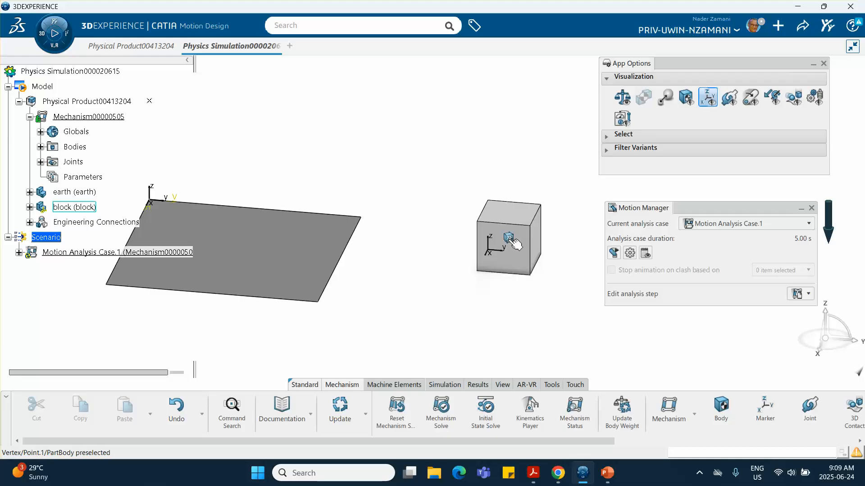
{"action": "left_click", "coordinate": [765, 407]}
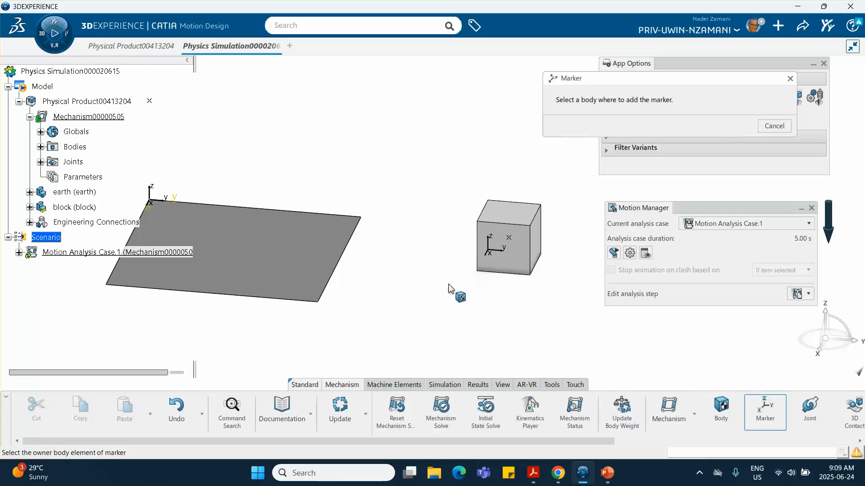
{"action": "left_click", "coordinate": [528, 223]}
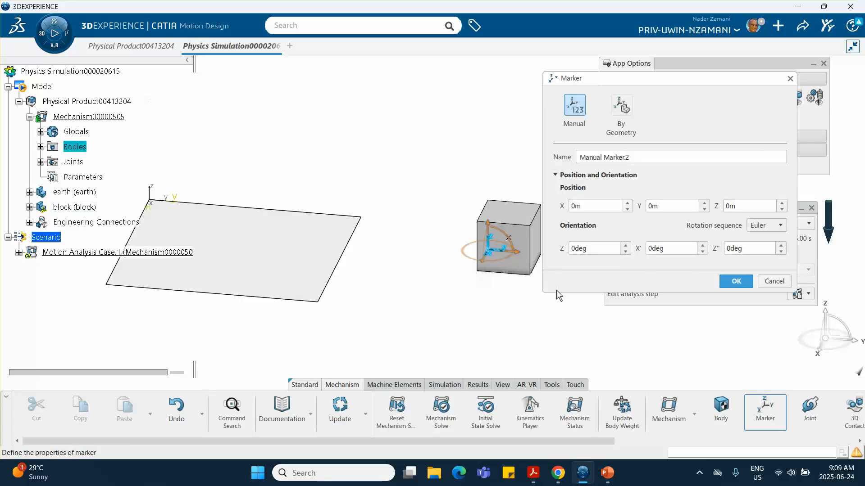
Create Marker by Geometry.2 with its origin on a block corner vertex at 0.25m, 0.25m, 0.25m.
{"action": "middle_click_drag", "start_coordinate": [513, 175], "coordinate": [431, 157]}
{"action": "left_click", "coordinate": [623, 105]}
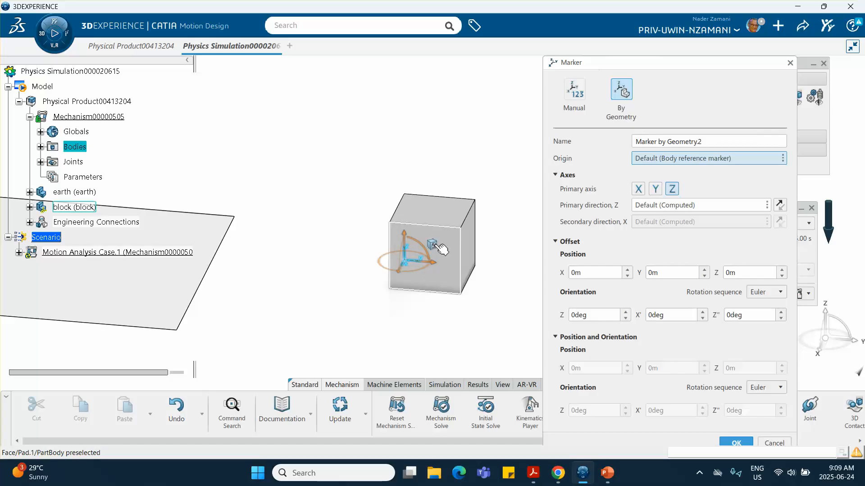
{"action": "left_click", "coordinate": [434, 247]}
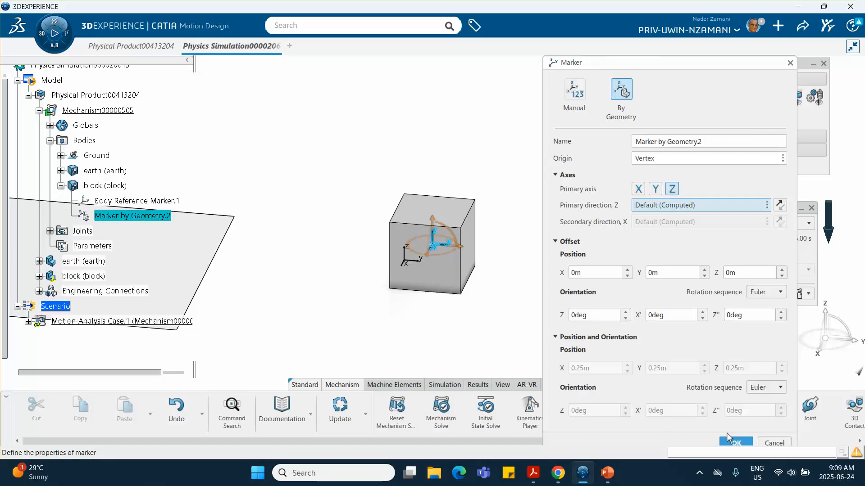
{"action": "left_click", "coordinate": [732, 441]}
{"action": "mouse_move", "coordinate": [545, 307]}
{"action": "middle_mouse_down"}
{"action": "mouse_move", "coordinate": [513, 319]}
{"action": "mouse_move", "coordinate": [449, 315]}
{"action": "mouse_move", "coordinate": [332, 276]}
{"action": "mouse_move", "coordinate": [454, 292]}
{"action": "mouse_move", "coordinate": [527, 272]}
{"action": "mouse_move", "coordinate": [436, 231]}
{"action": "mouse_move", "coordinate": [341, 230]}
{"action": "mouse_move", "coordinate": [351, 249]}
{"action": "mouse_move", "coordinate": [419, 246]}
{"action": "middle_mouse_up"}
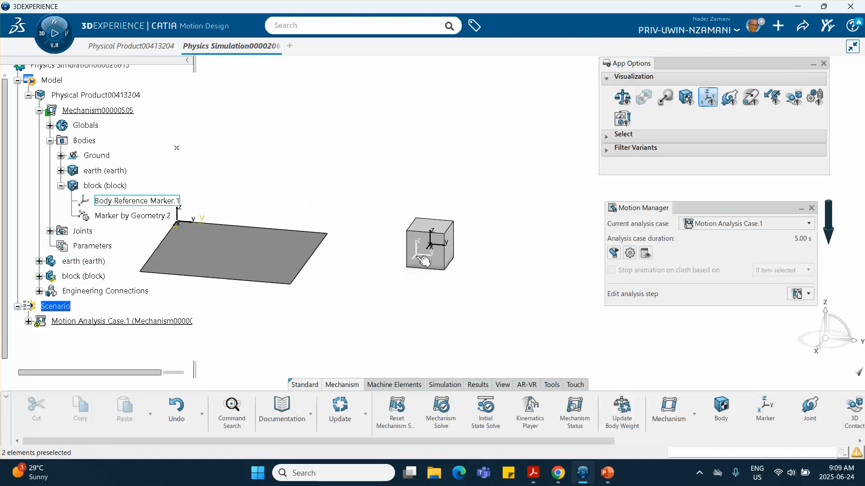
Zoom and pan the view to frame the ground plate and the block.
{"action": "middle_click_drag", "start_coordinate": [426, 261], "coordinate": [532, 281]}
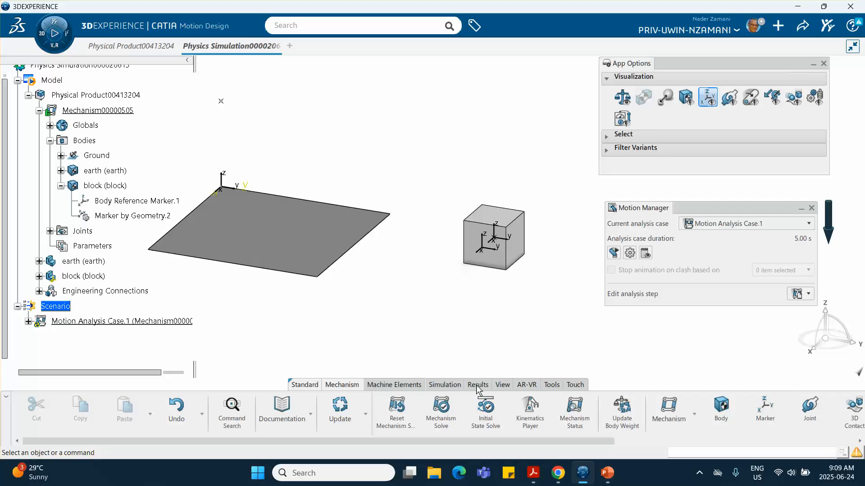
{"action": "scroll", "coordinate": [435, 420], "scroll_direction": "down", "scroll_amount": 2}
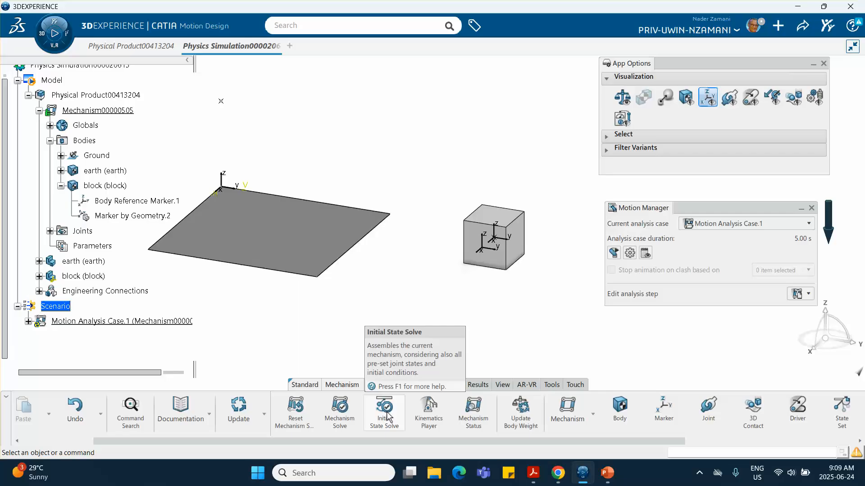
{"action": "scroll", "coordinate": [385, 417], "scroll_direction": "down", "scroll_amount": 2}
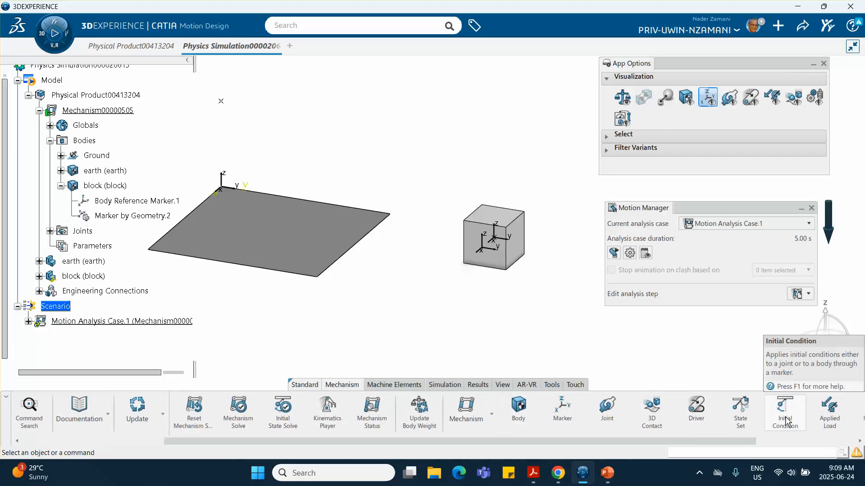
{"action": "middle_click_drag", "start_coordinate": [441, 302], "coordinate": [413, 320]}
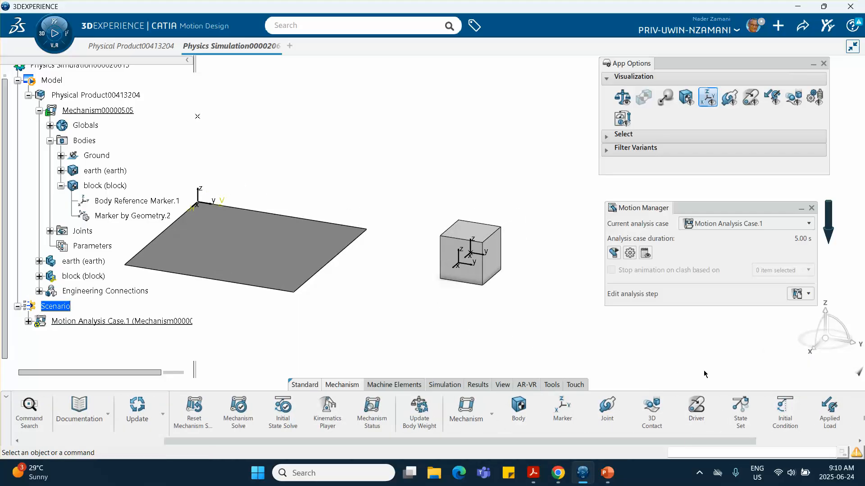
Start an initial condition on Marker by Geometry.2 with Translation X set to position and velocity, then view reference slide 5.
{"action": "left_click", "coordinate": [785, 412]}
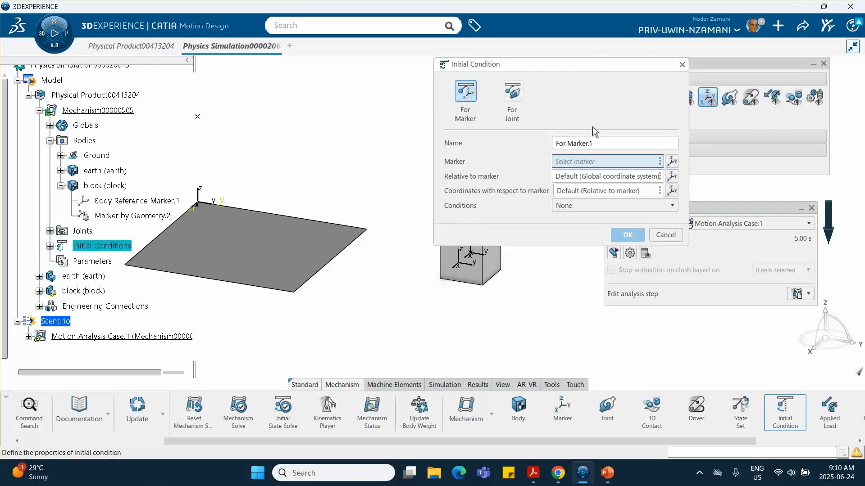
{"action": "left_click_drag", "start_coordinate": [532, 72], "coordinate": [616, 73]}
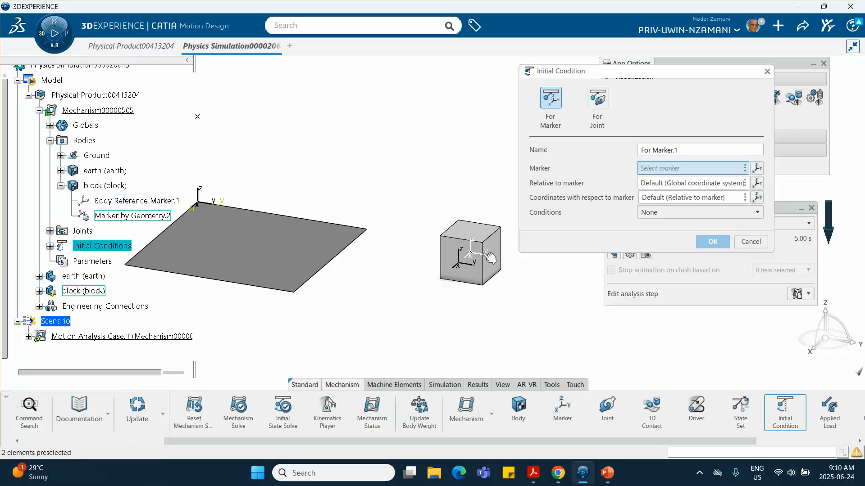
{"action": "left_click", "coordinate": [490, 239]}
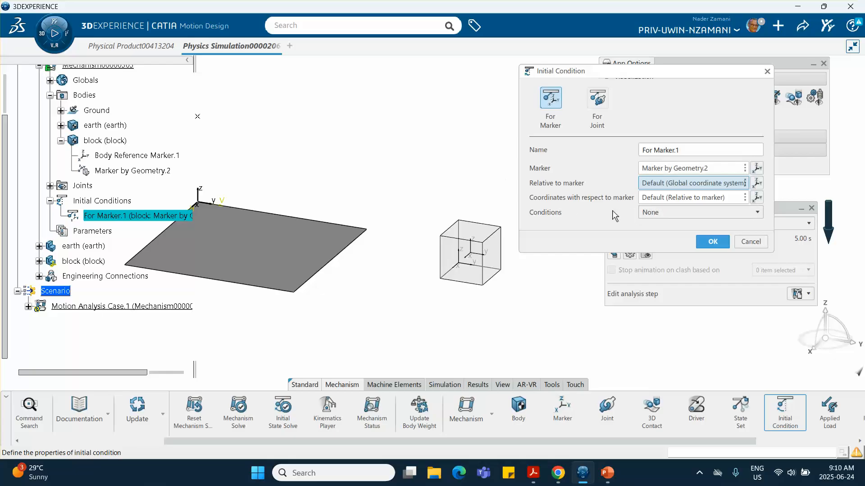
{"action": "left_click", "coordinate": [649, 219]}
{"action": "left_click", "coordinate": [655, 238]}
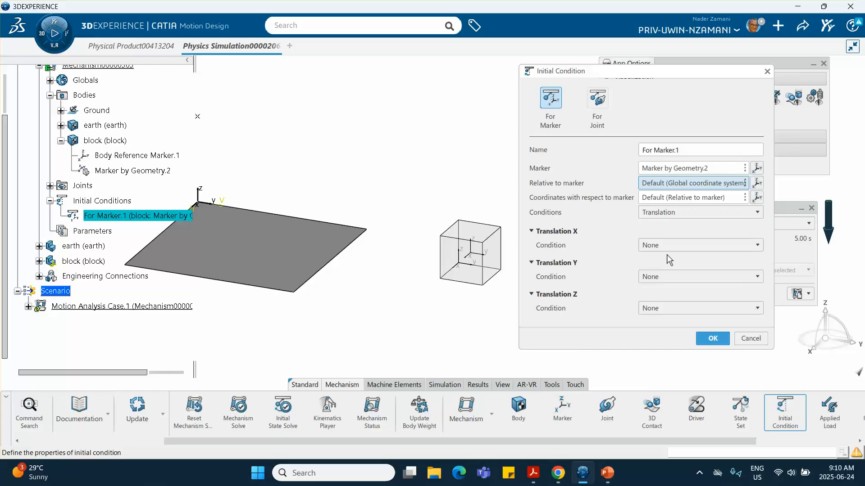
{"action": "left_click", "coordinate": [658, 244]}
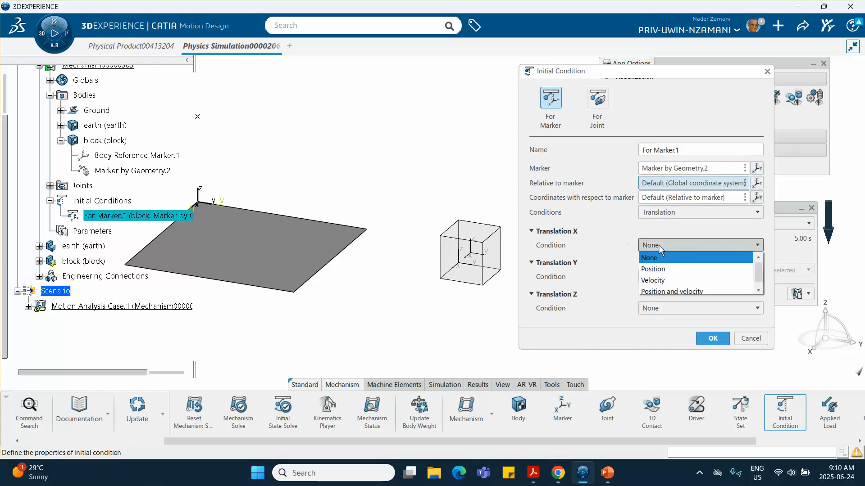
{"action": "left_click", "coordinate": [654, 291]}
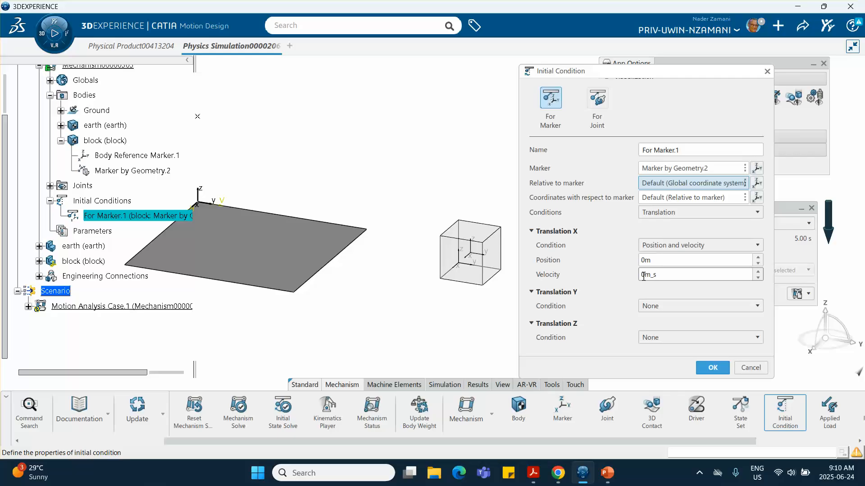
{"action": "left_click", "coordinate": [607, 473]}
{"action": "left_click", "coordinate": [27, 337]}
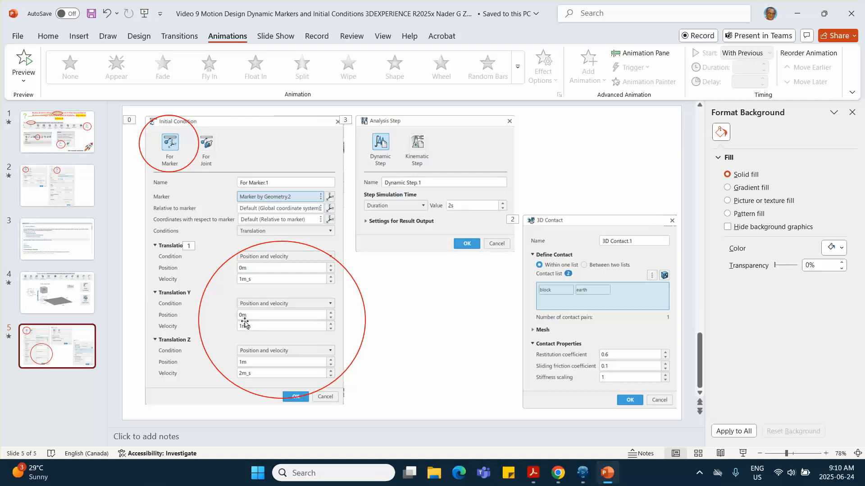
Recheck reference slide 5, then minimize PowerPoint to return to CATIA.
{"action": "left_click", "coordinate": [797, 13]}
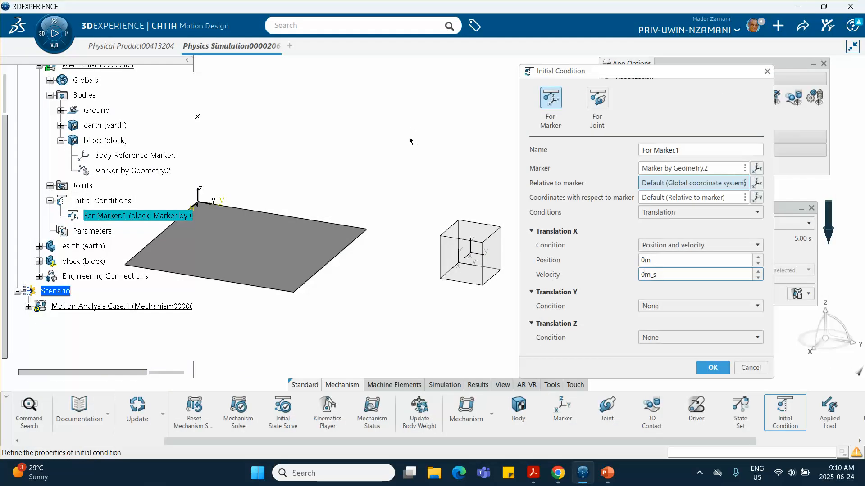
{"action": "left_click", "coordinate": [606, 474]}
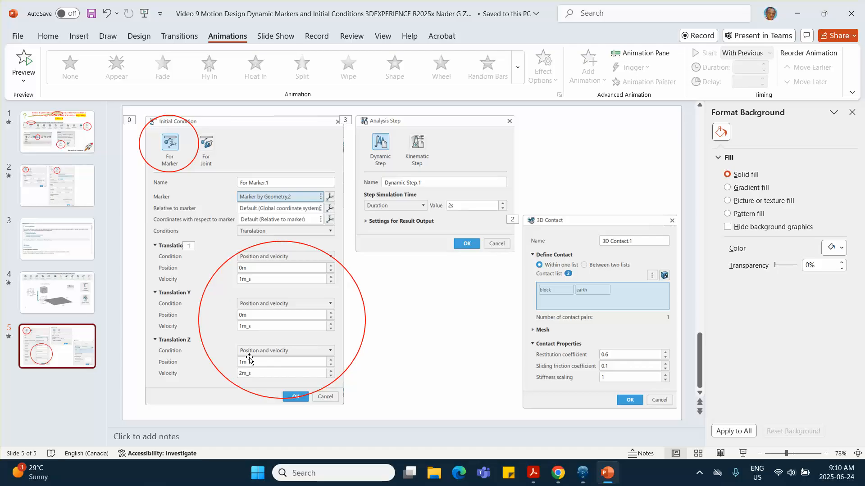
{"action": "left_click", "coordinate": [796, 14]}
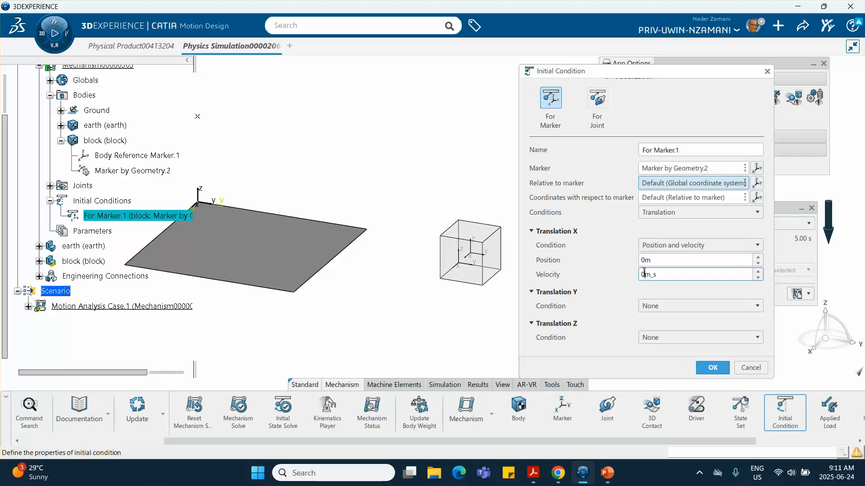
Set the X initial velocity to 1m_s and give Translation Y both position and velocity.
{"action": "type", "text": "1"}
{"action": "left_click", "coordinate": [531, 294]}
{"action": "left_click", "coordinate": [531, 293]}
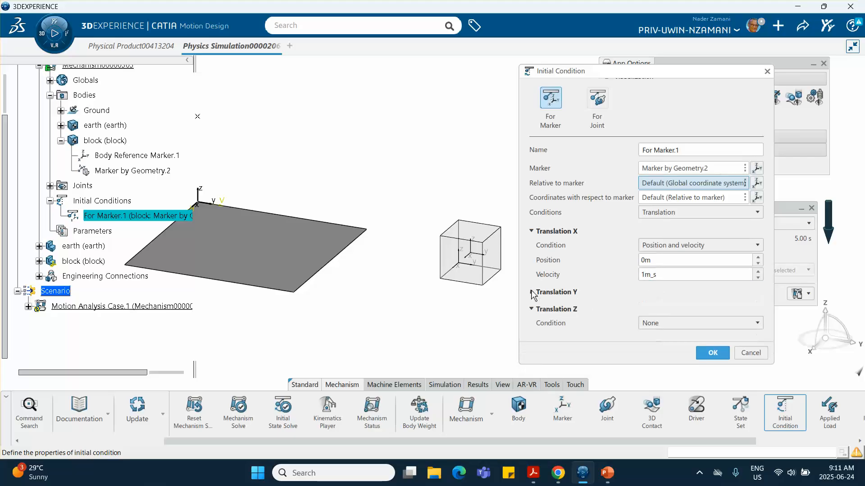
{"action": "left_click", "coordinate": [532, 293]}
{"action": "left_click", "coordinate": [658, 305]}
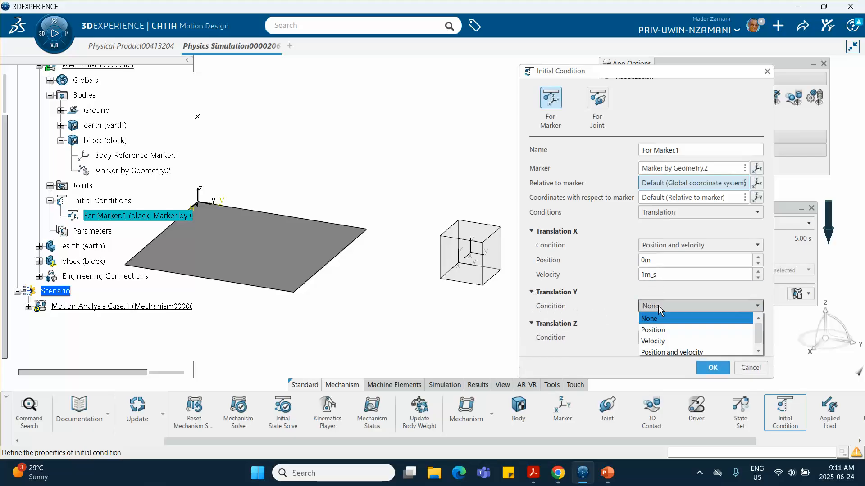
{"action": "left_click", "coordinate": [663, 352]}
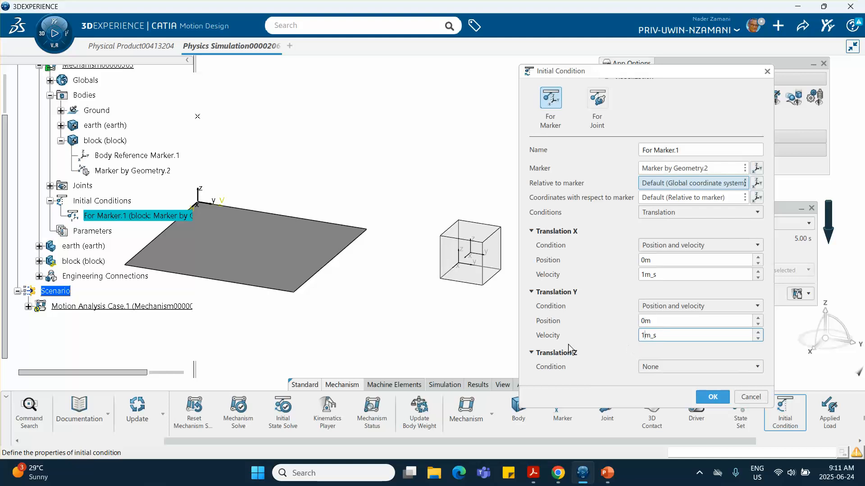
Give Translation Z position and velocity, with Z velocity 2m_s, and confirm For Marker.1.
{"action": "left_click", "coordinate": [655, 369]}
{"action": "left_click", "coordinate": [659, 412]}
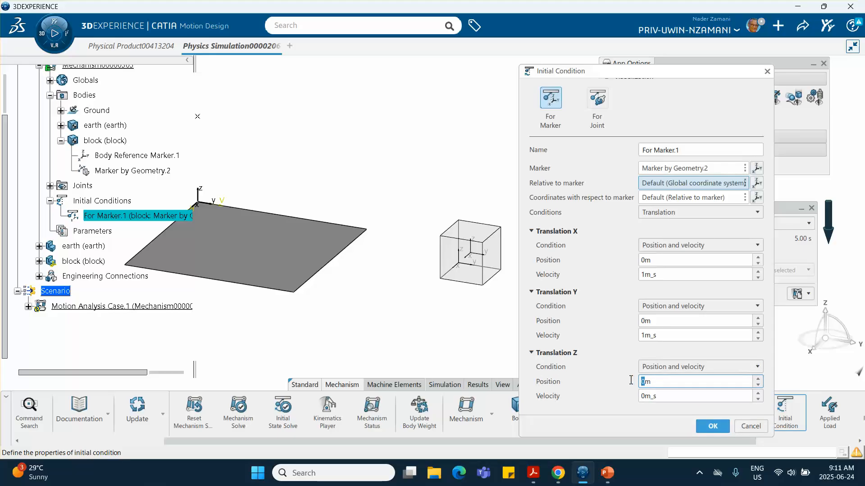
{"action": "type", "text": "1"}
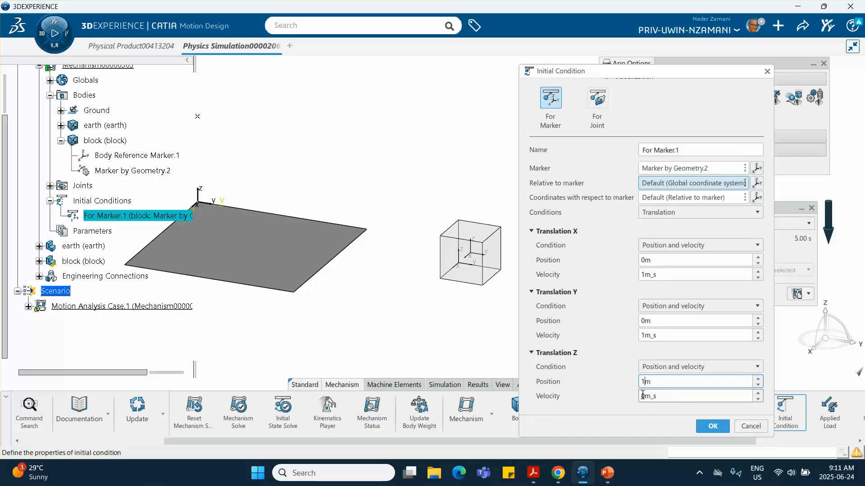
{"action": "left_click_drag", "start_coordinate": [644, 395], "coordinate": [638, 396]}
{"action": "type", "text": "2"}
{"action": "left_click", "coordinate": [710, 427]}
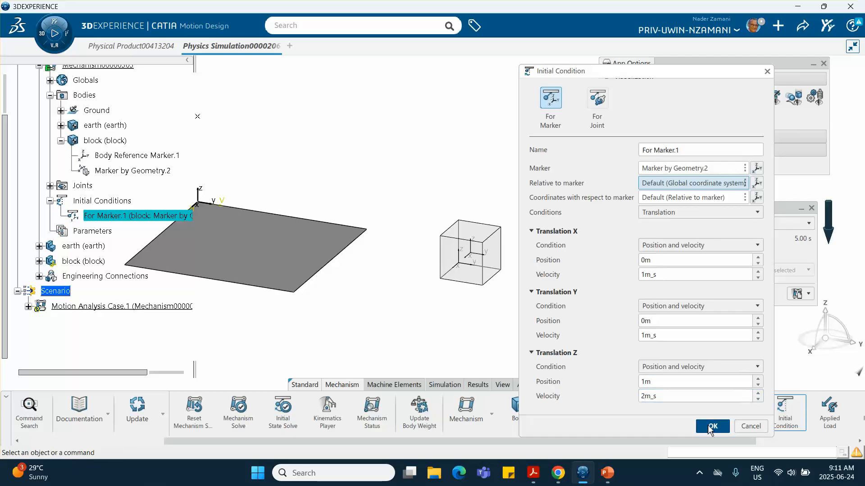
{"action": "middle_click_drag", "start_coordinate": [472, 302], "coordinate": [533, 315]}
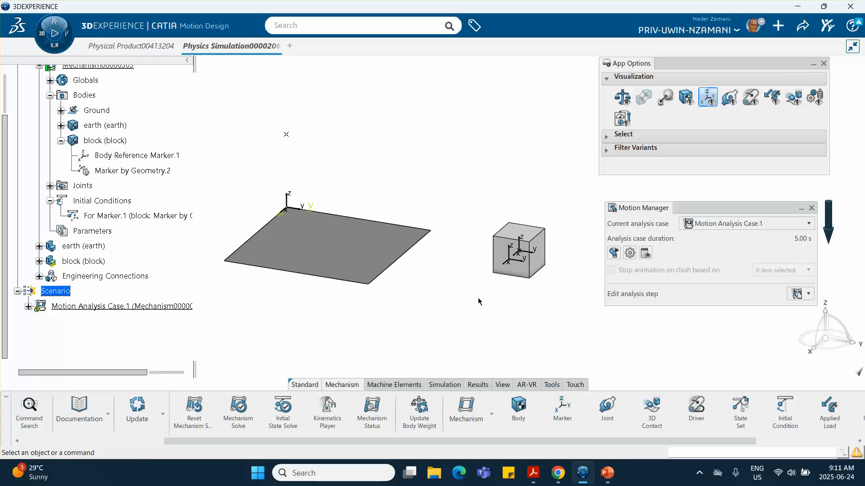
Review For Marker.1's values, glance at reference slide 4, then minimize PowerPoint.
{"action": "double_click", "coordinate": [118, 216]}
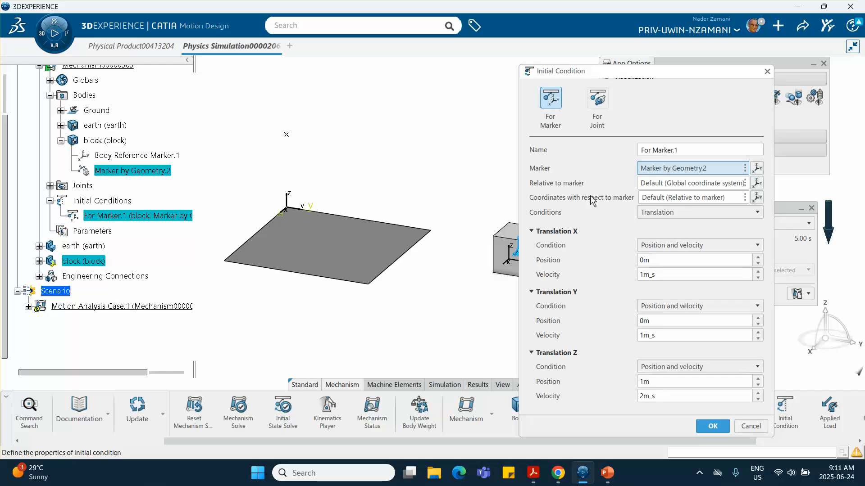
{"action": "left_click", "coordinate": [711, 426]}
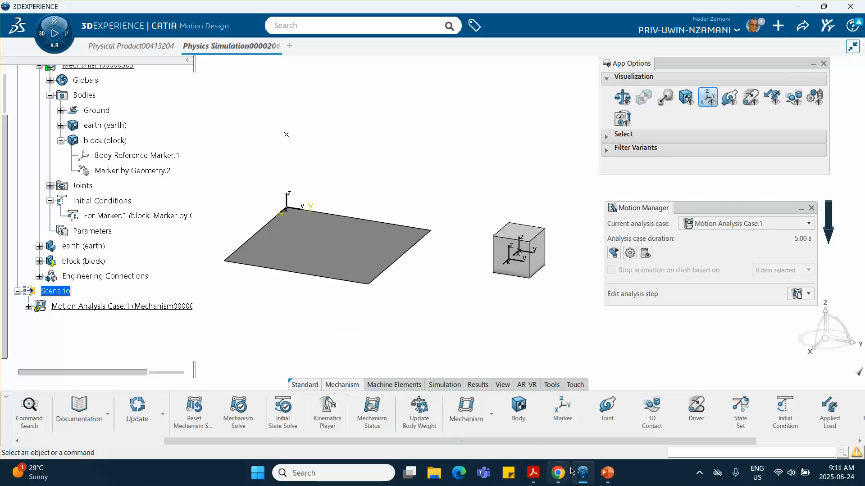
{"action": "left_click", "coordinate": [607, 473]}
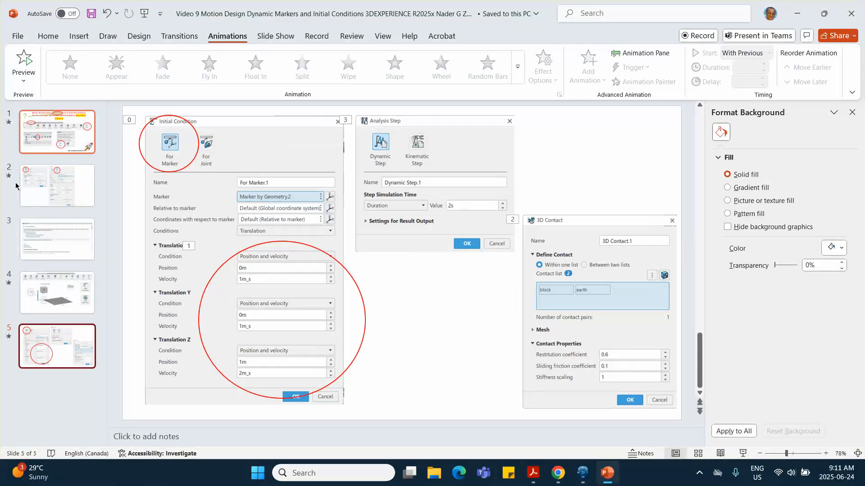
{"action": "left_click", "coordinate": [57, 293]}
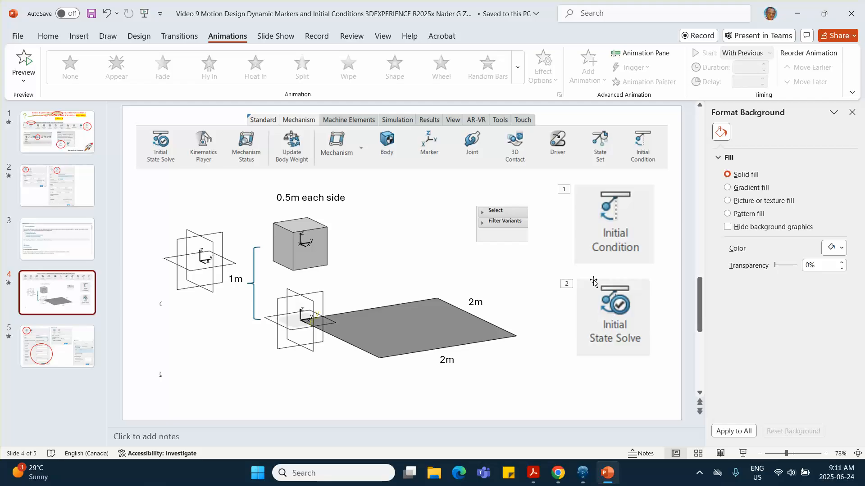
{"action": "left_click", "coordinate": [797, 14]}
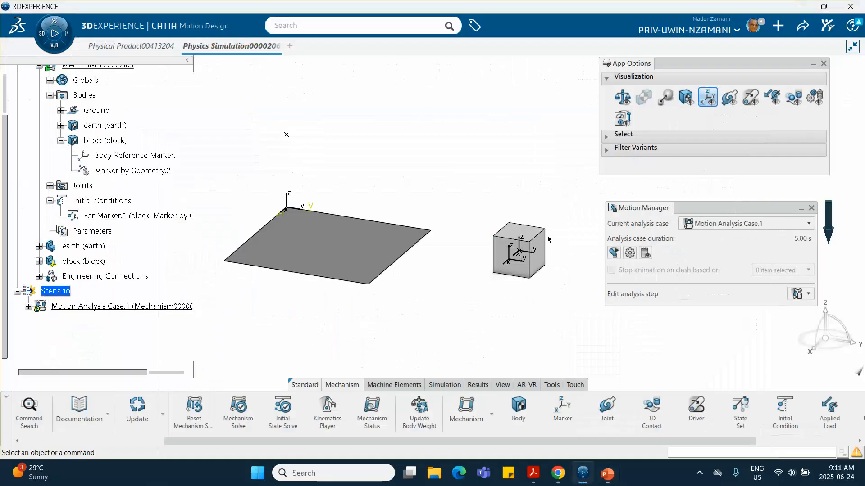
Run Initial State Solve and dismiss the success message, raising the block to 1 m.
{"action": "left_click", "coordinate": [283, 409]}
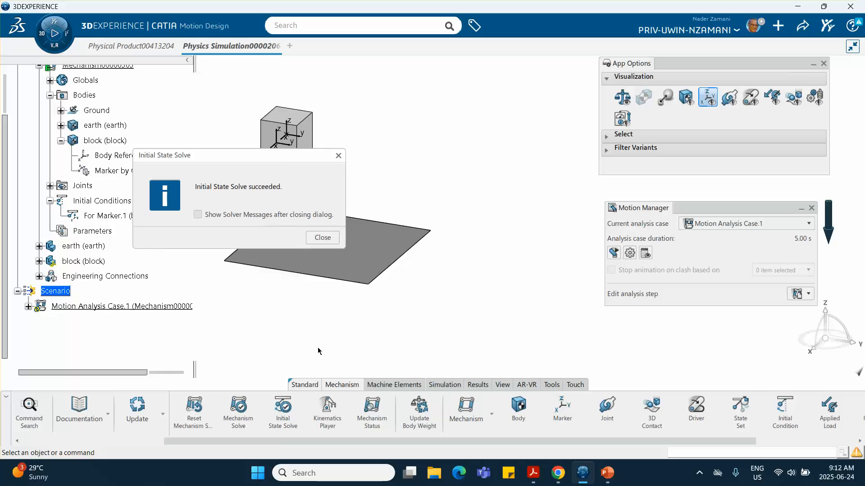
{"action": "left_click", "coordinate": [322, 237]}
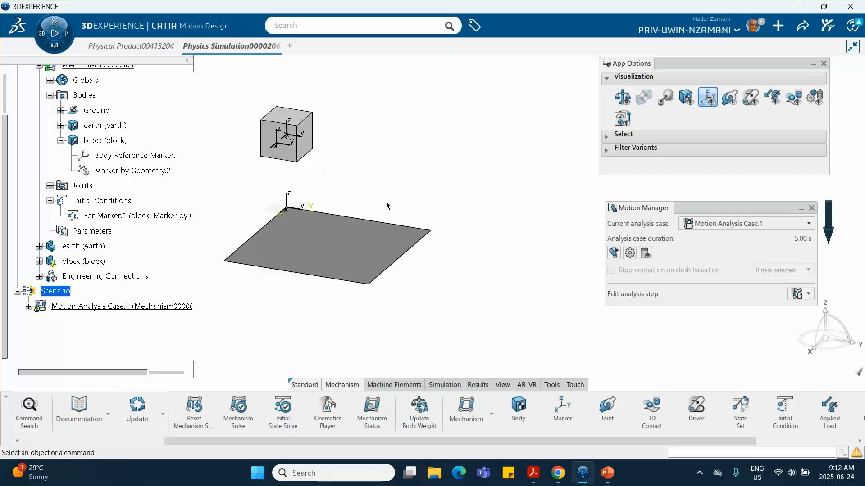
{"action": "scroll", "coordinate": [118, 173], "scroll_direction": "up", "scroll_amount": 4}
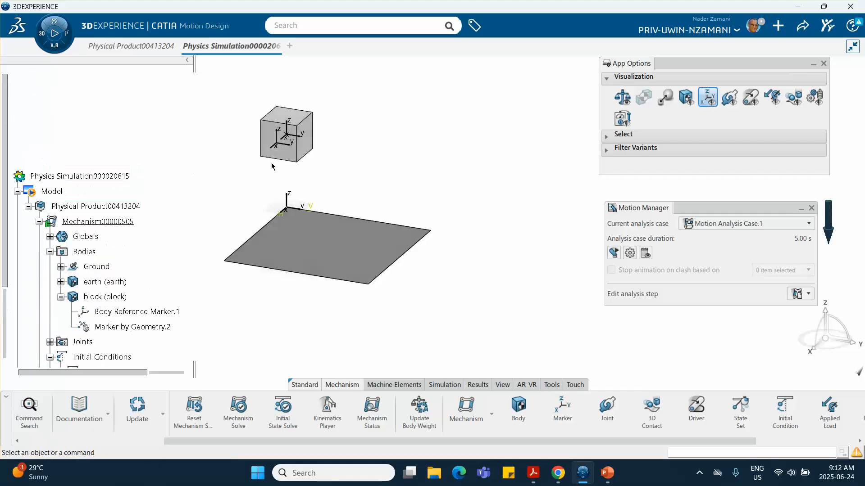
Activate the Physical Product and expand Scenario and Motion Analysis Case.1 in the tree.
{"action": "scroll", "coordinate": [151, 147], "scroll_direction": "down", "scroll_amount": 2}
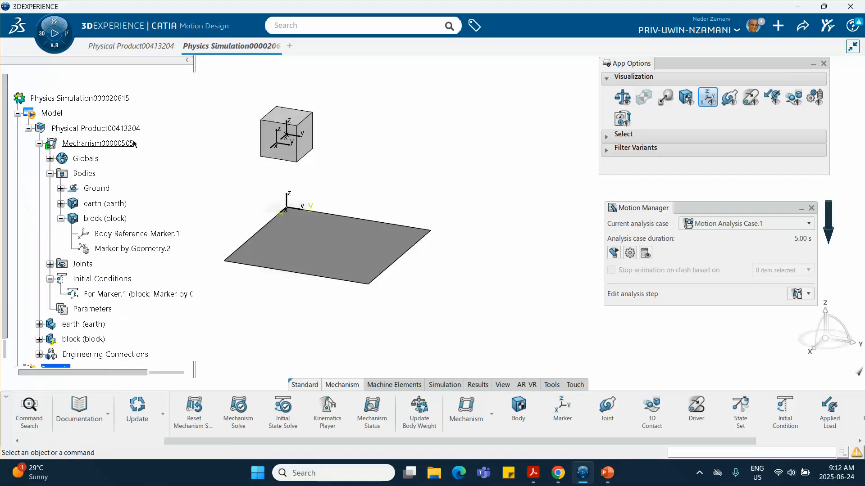
{"action": "double_click", "coordinate": [82, 131]}
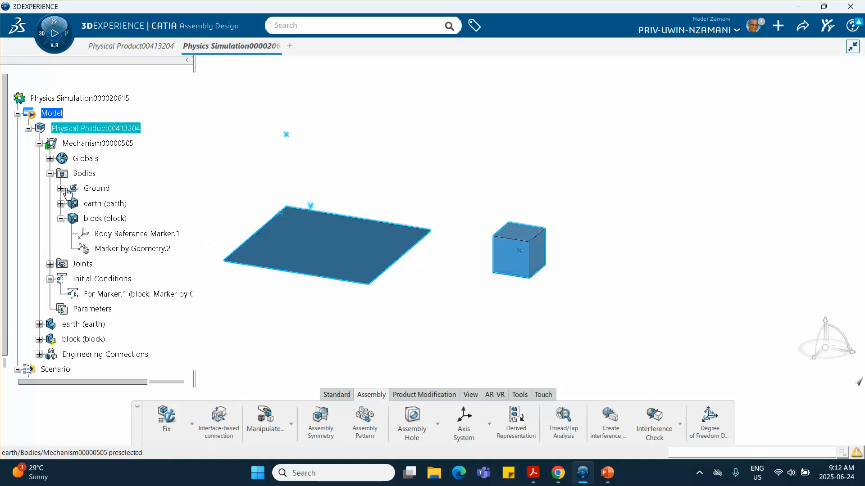
{"action": "scroll", "coordinate": [108, 265], "scroll_direction": "down", "scroll_amount": 2}
{"action": "scroll", "coordinate": [108, 265], "scroll_direction": "down", "scroll_amount": 1}
{"action": "left_click", "coordinate": [55, 254]}
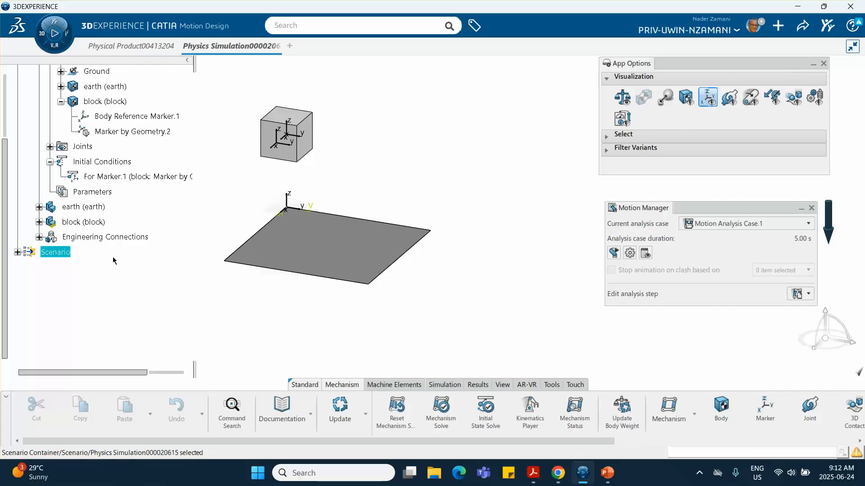
{"action": "left_click", "coordinate": [17, 252]}
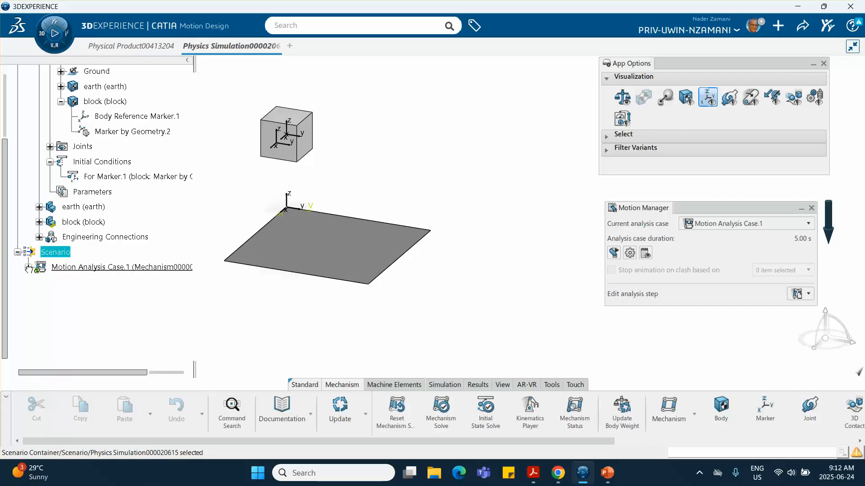
{"action": "left_click", "coordinate": [28, 267]}
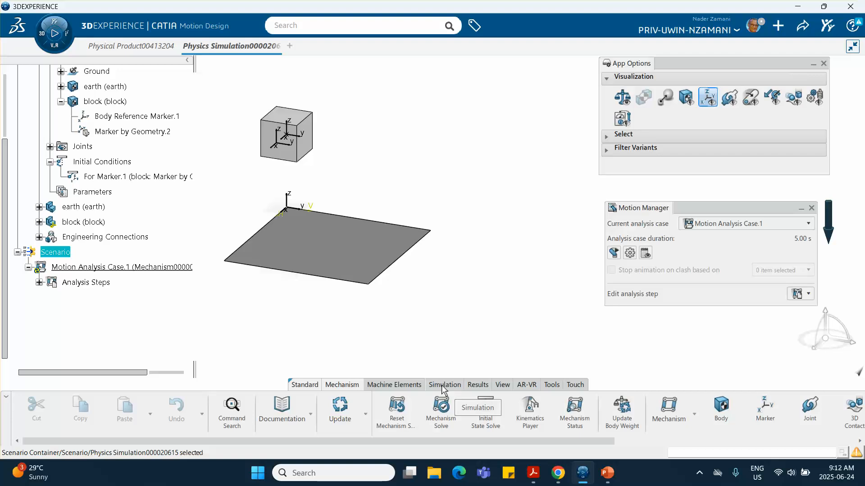
Expand Analysis Steps and check the reference dialog settings on PowerPoint slide 5.
{"action": "left_click", "coordinate": [40, 282]}
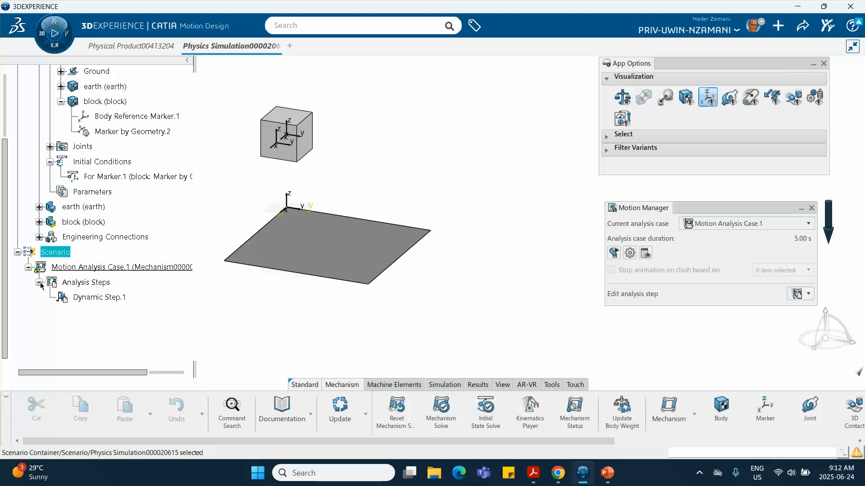
{"action": "left_click", "coordinate": [607, 473]}
{"action": "left_click", "coordinate": [76, 345]}
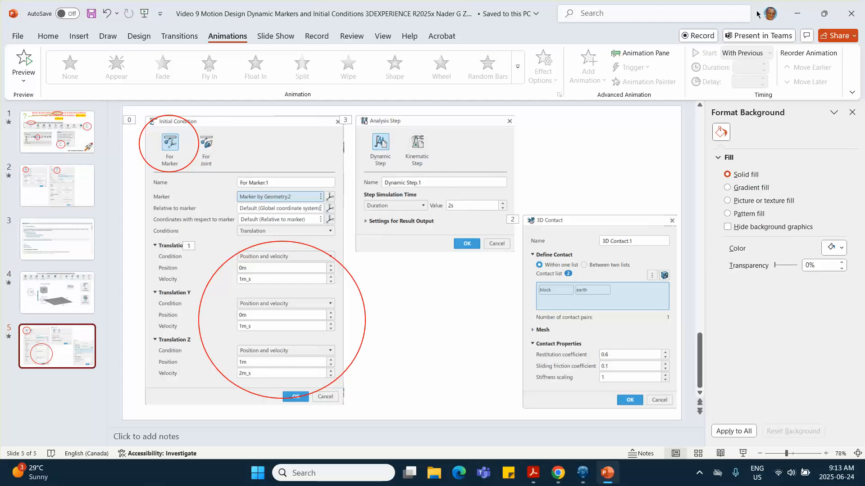
{"action": "left_click", "coordinate": [797, 13]}
Change Dynamic Step.1's duration from 5s to 2s.
{"action": "left_click", "coordinate": [106, 298]}
{"action": "double_click", "coordinate": [106, 297]}
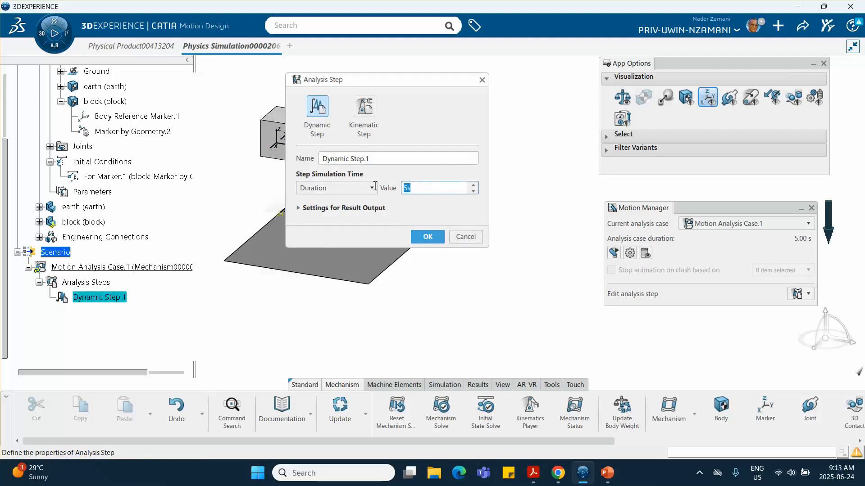
{"action": "double_click", "coordinate": [407, 188]}
{"action": "type", "text": "2s"}
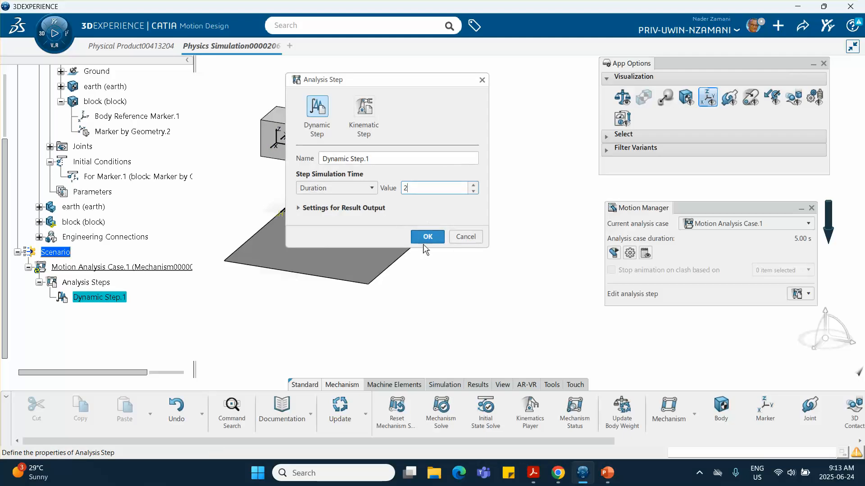
{"action": "left_click", "coordinate": [427, 237]}
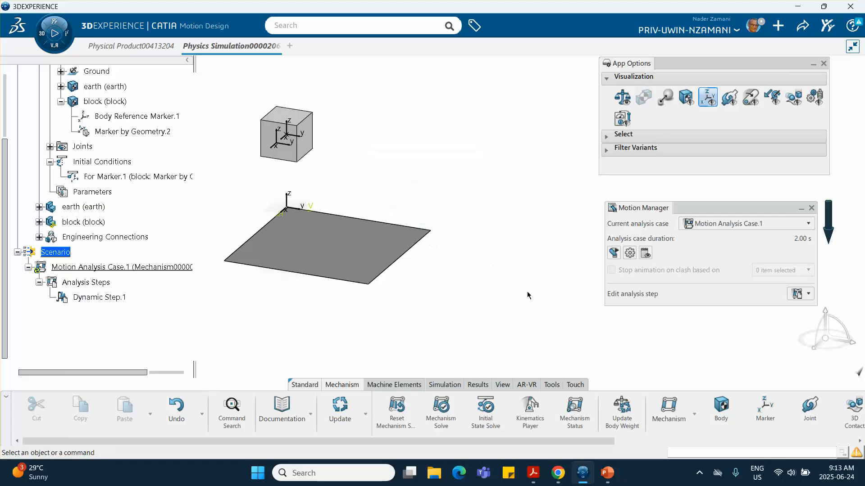
Run Motion Analysis Case.1 and close the finished analysis report.
{"action": "left_click", "coordinate": [446, 386]}
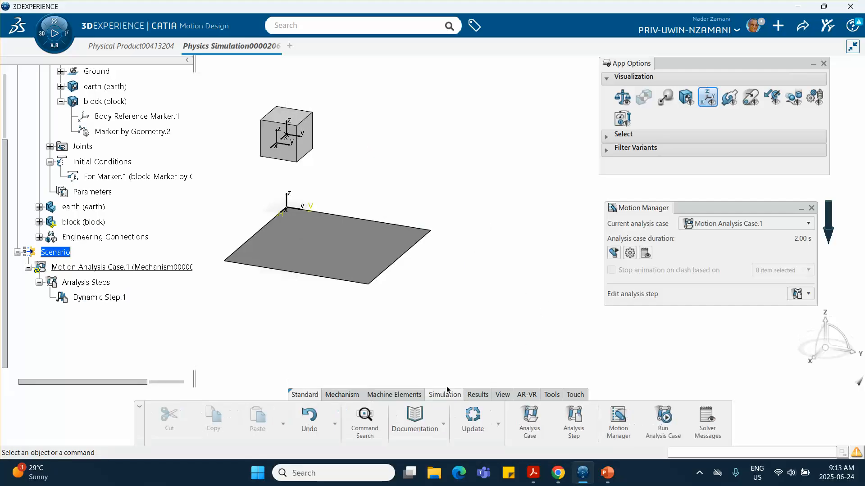
{"action": "left_click", "coordinate": [666, 421]}
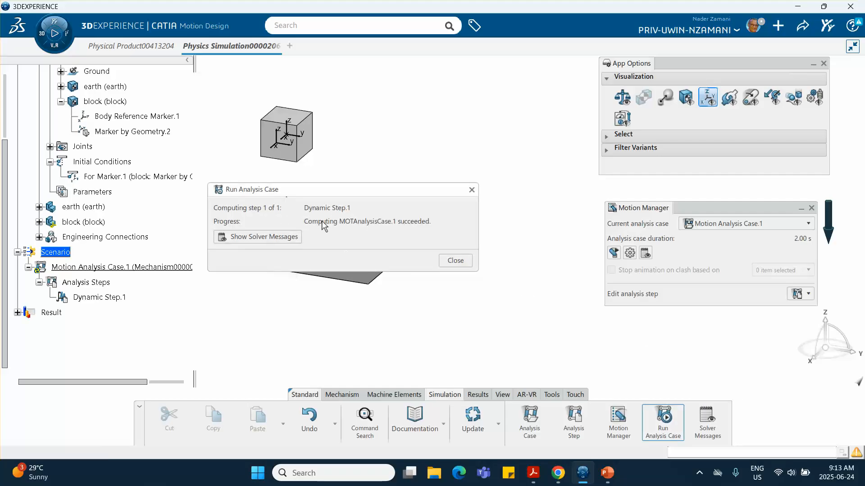
{"action": "left_click", "coordinate": [471, 191]}
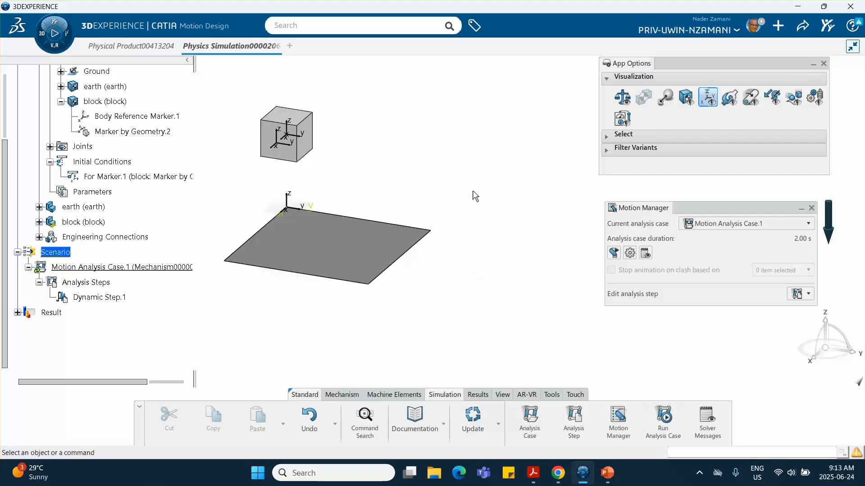
Expand the Result branch down to Analysis Step Results and select Dynamic Step.1.
{"action": "left_click", "coordinate": [17, 312]}
{"action": "left_click", "coordinate": [28, 328]}
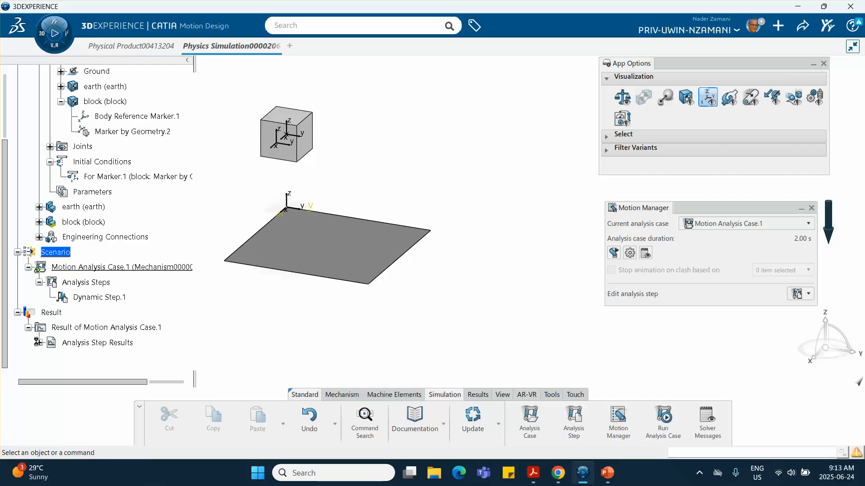
{"action": "left_click", "coordinate": [39, 343]}
{"action": "left_click", "coordinate": [99, 357]}
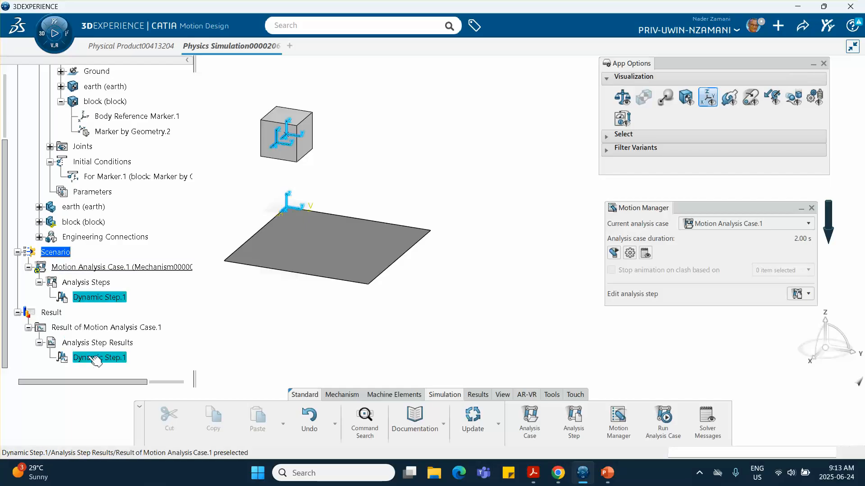
{"action": "left_click", "coordinate": [478, 395]}
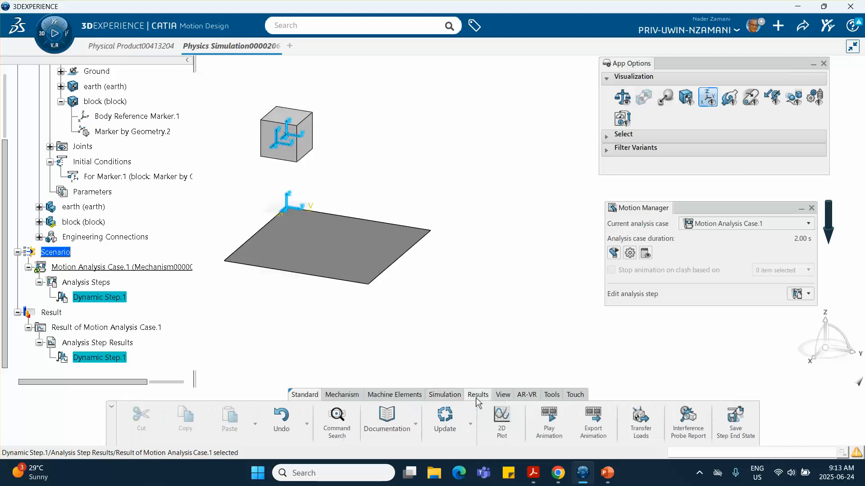
Play the Dynamic Step.1 animation of the falling block, then rewind it.
{"action": "left_click", "coordinate": [551, 420]}
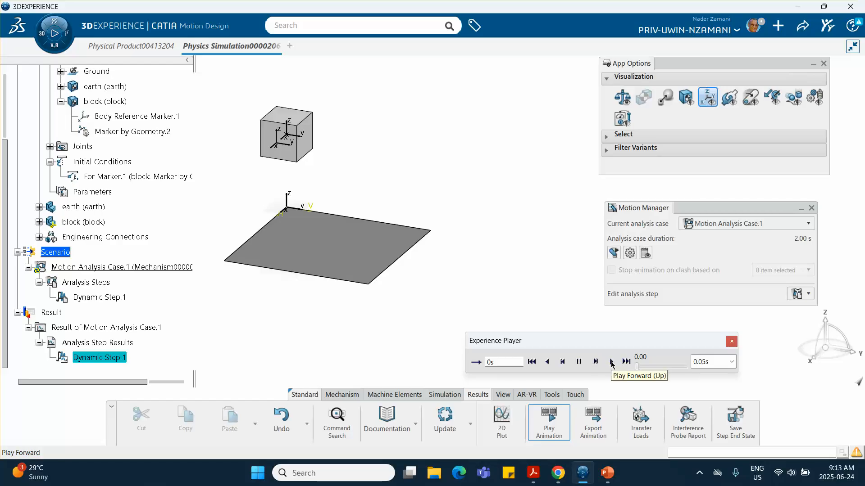
{"action": "left_click", "coordinate": [611, 362]}
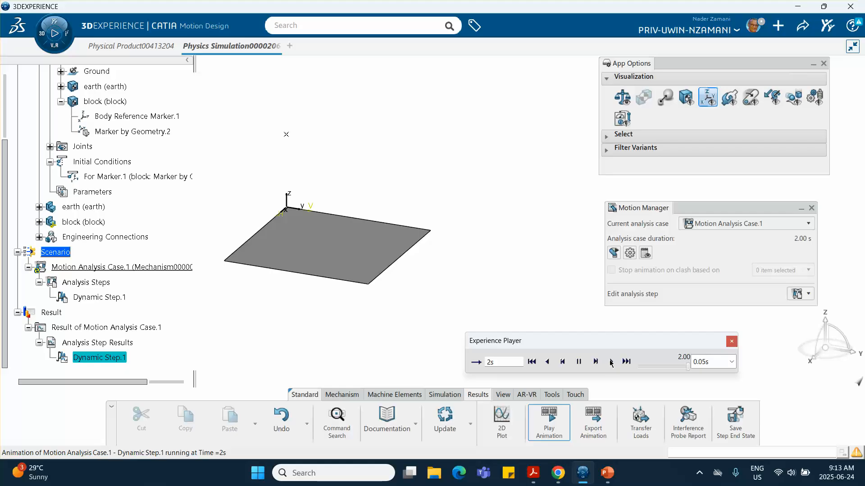
{"action": "left_click", "coordinate": [532, 362]}
Step through the animation frame by frame, orbiting to watch the block reach the plate.
{"action": "left_click", "coordinate": [596, 363]}
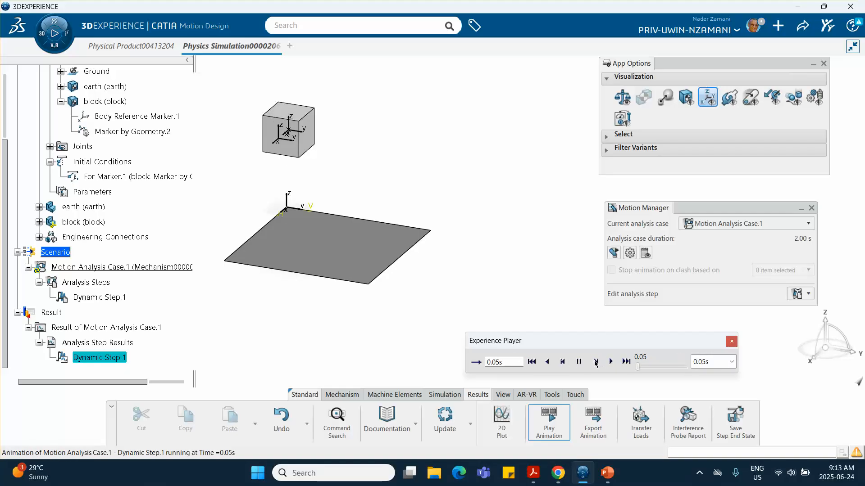
{"action": "left_click", "coordinate": [596, 362]}
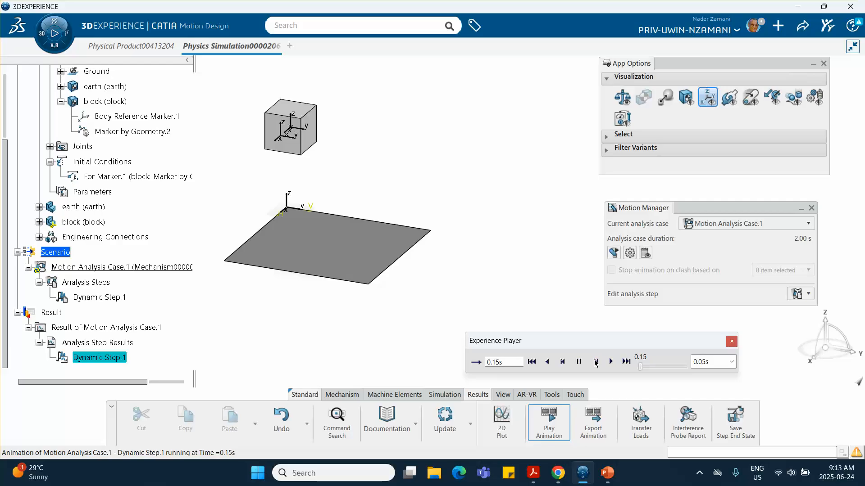
{"action": "left_click", "coordinate": [596, 362]}
{"action": "left_click", "coordinate": [596, 362]}
{"action": "left_click", "coordinate": [596, 362]}
{"action": "left_click", "coordinate": [596, 362]}
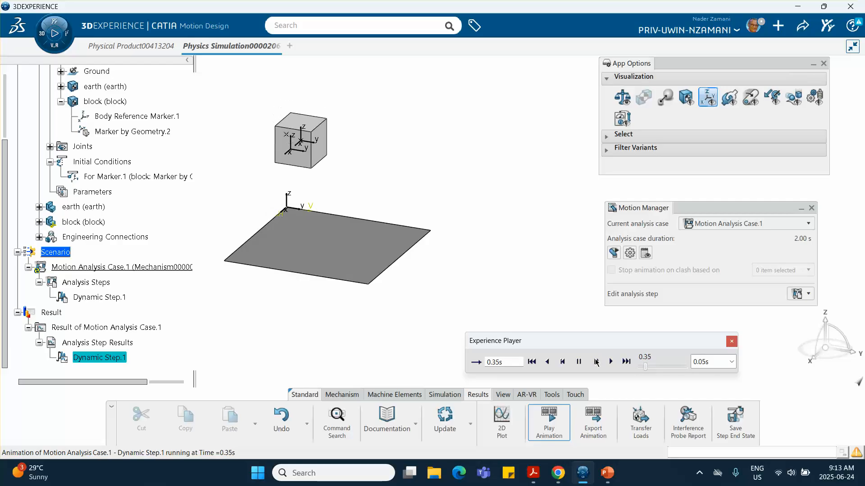
{"action": "left_click", "coordinate": [596, 362]}
{"action": "left_click", "coordinate": [596, 362]}
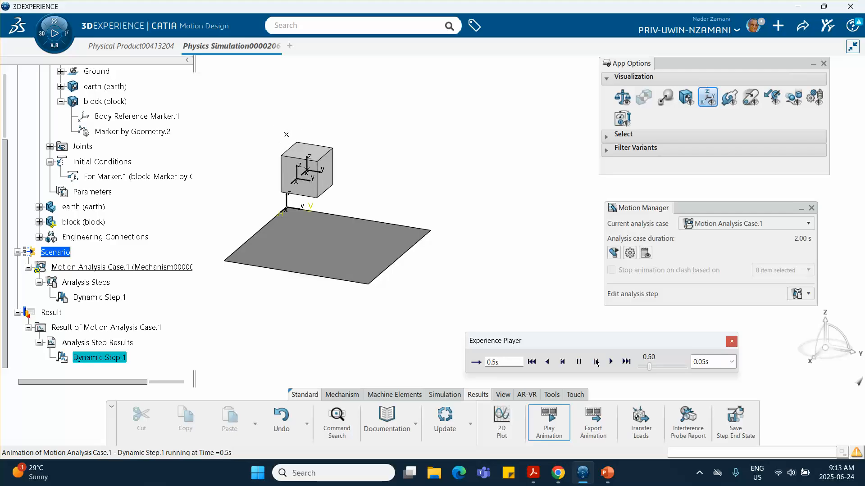
{"action": "left_click", "coordinate": [596, 362]}
{"action": "left_click", "coordinate": [596, 362]}
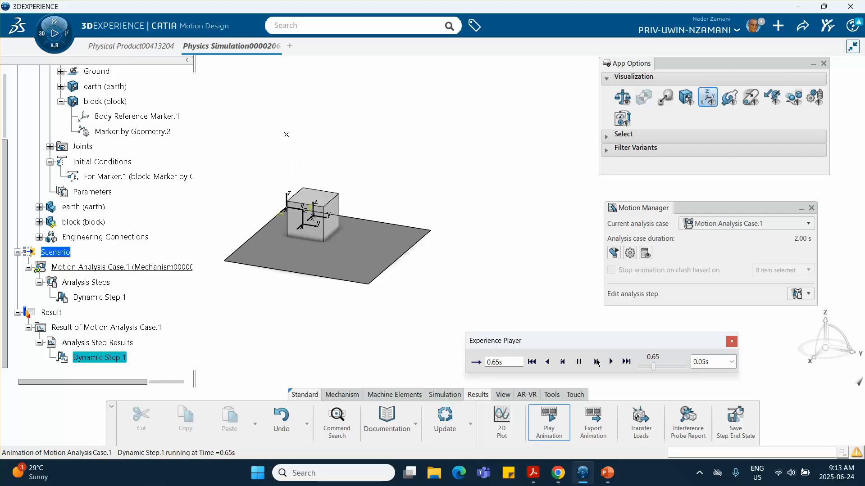
{"action": "middle_click_drag", "start_coordinate": [511, 289], "coordinate": [395, 351]}
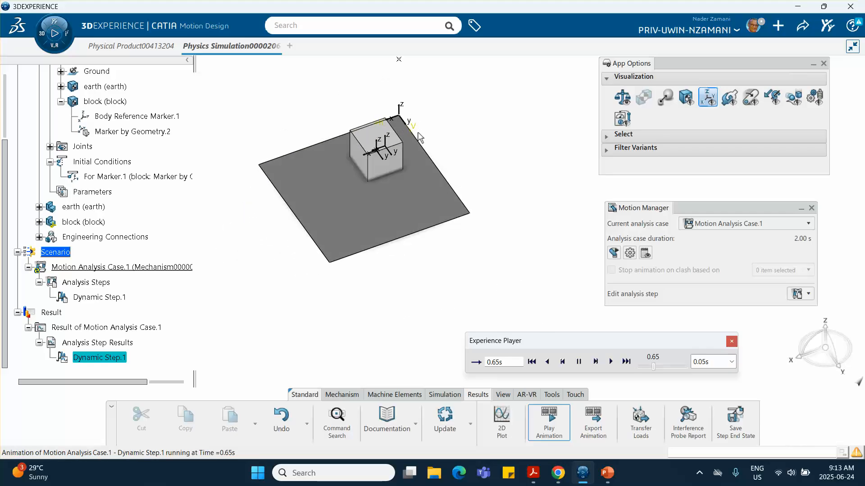
{"action": "middle_click_drag", "start_coordinate": [386, 239], "coordinate": [435, 203]}
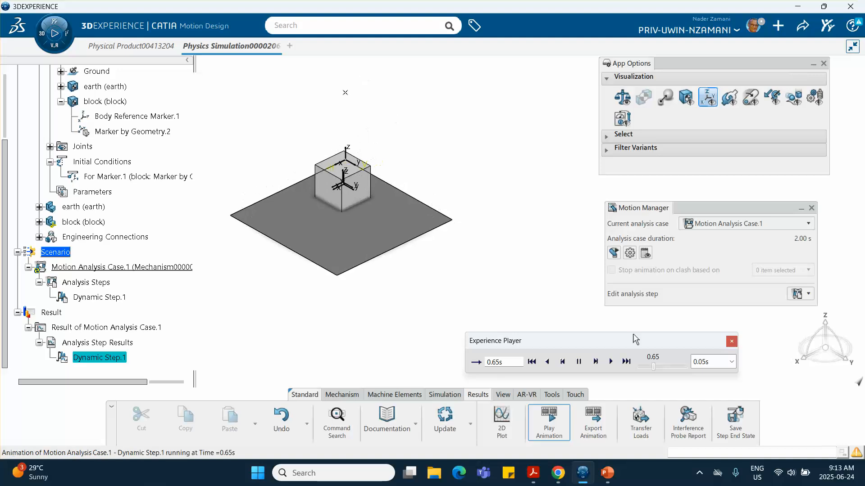
{"action": "left_click", "coordinate": [595, 361]}
{"action": "left_click", "coordinate": [596, 362]}
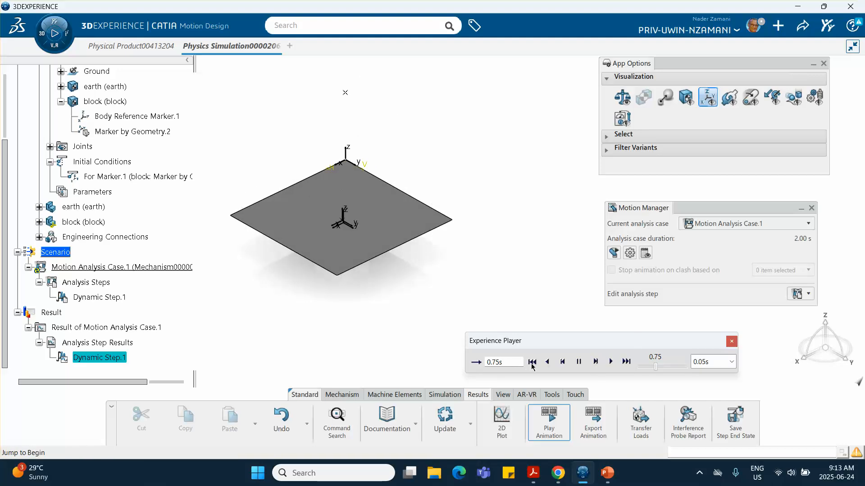
Rewind the animation and close the player, leaving the cube at its starting height.
{"action": "left_click", "coordinate": [531, 362]}
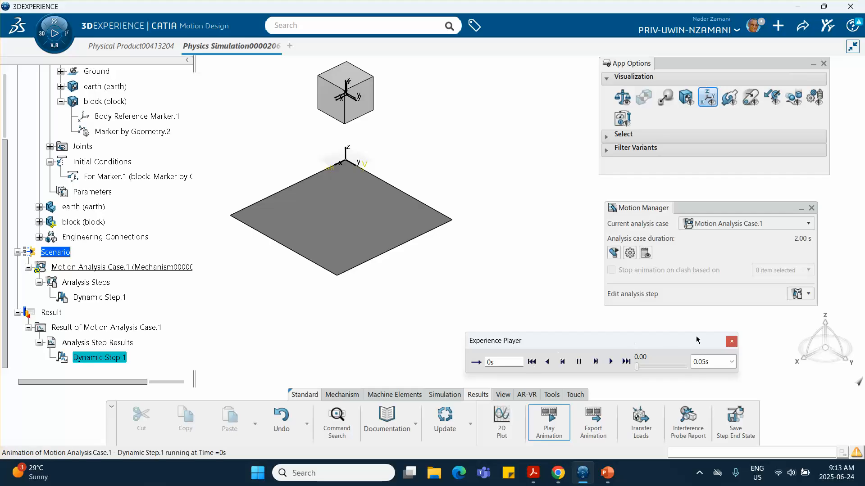
{"action": "left_click", "coordinate": [732, 341]}
{"action": "middle_click_drag", "start_coordinate": [407, 310], "coordinate": [474, 293]}
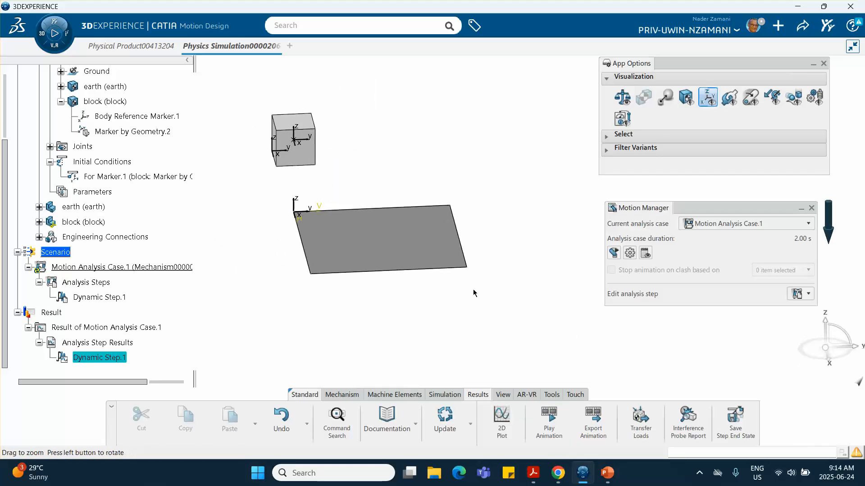
{"action": "left_click", "coordinate": [345, 397]}
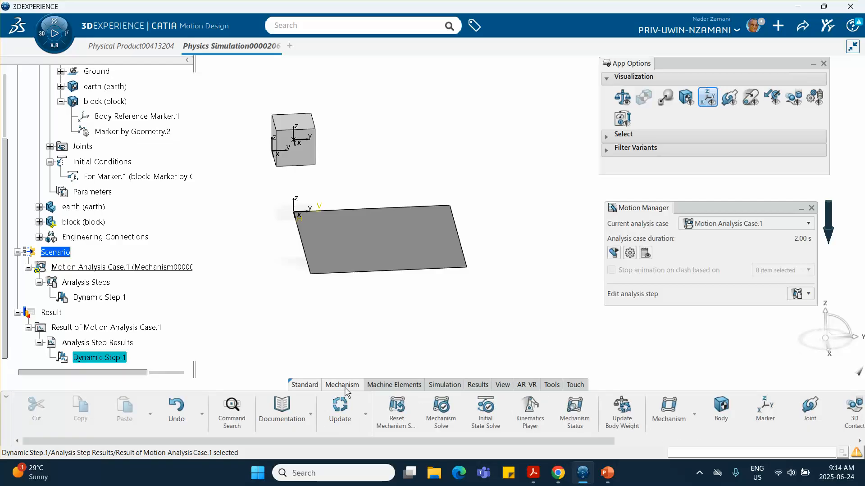
Define 3D Contact.1 between the block and the earth plate, keeping restitution 0.6 and friction 0.1.
{"action": "scroll", "coordinate": [593, 411], "scroll_direction": "down", "scroll_amount": 3}
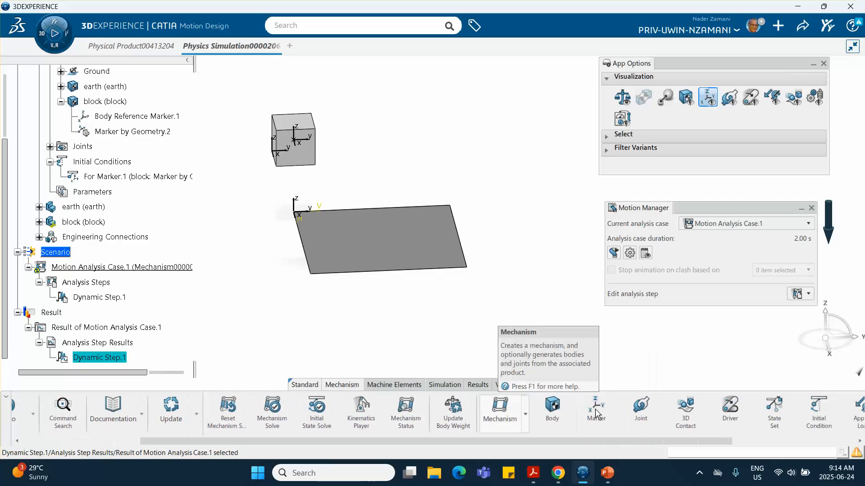
{"action": "left_click", "coordinate": [686, 408]}
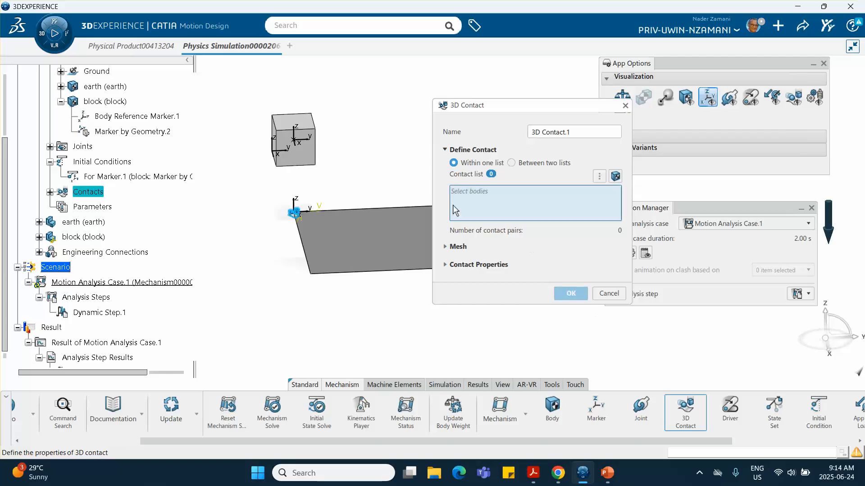
{"action": "left_click", "coordinate": [306, 130]}
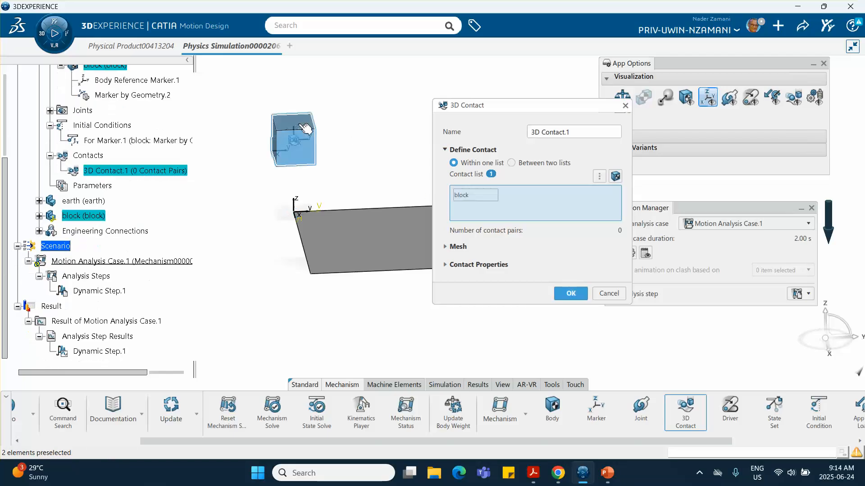
{"action": "left_click", "coordinate": [363, 241]}
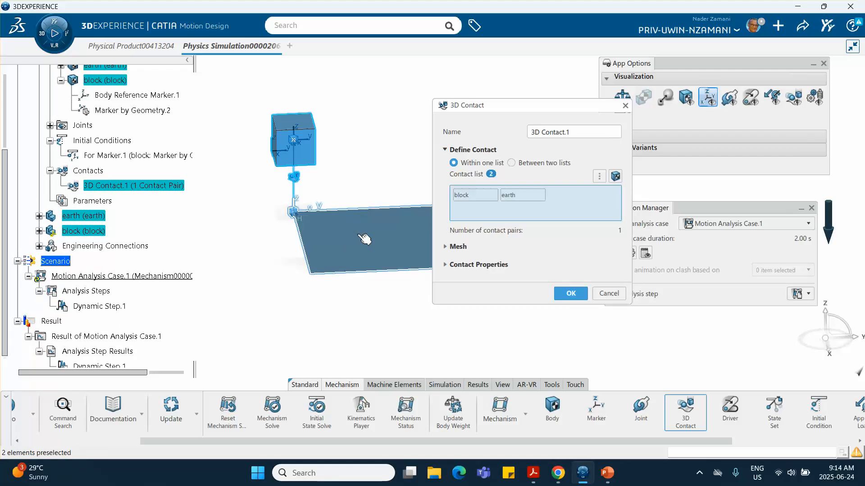
{"action": "left_click", "coordinate": [446, 266]}
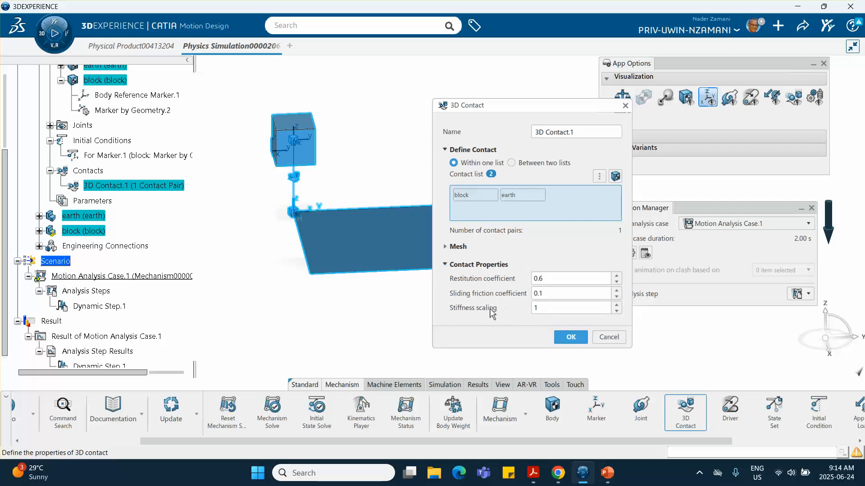
{"action": "left_click", "coordinate": [572, 337]}
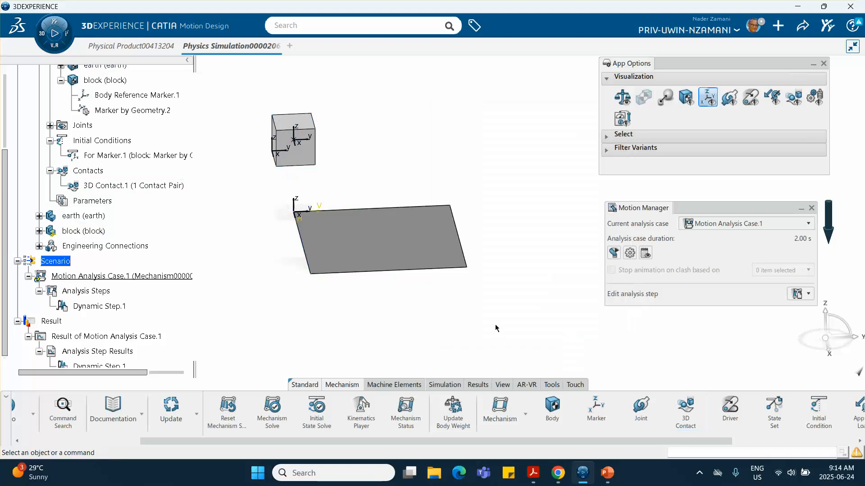
Rerun Motion Analysis Case.1 with the new contact and close the progress window.
{"action": "middle_click_drag", "start_coordinate": [385, 325], "coordinate": [423, 320]}
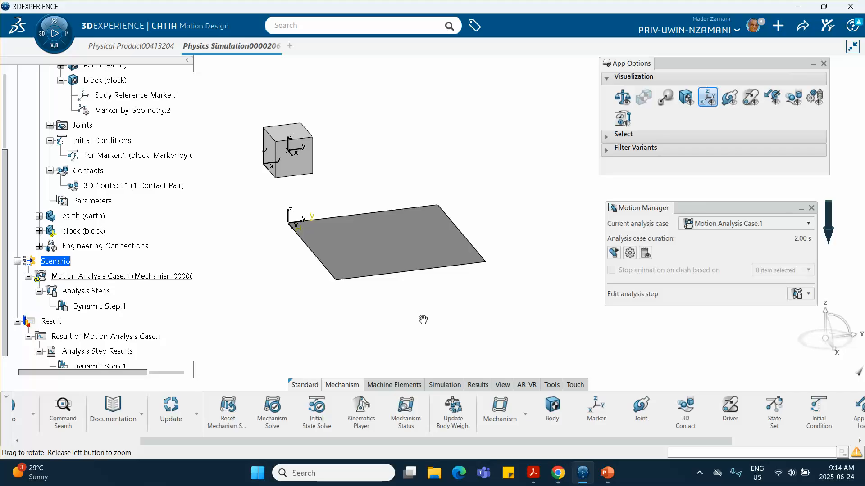
{"action": "middle_click_drag", "start_coordinate": [423, 320], "coordinate": [407, 299]}
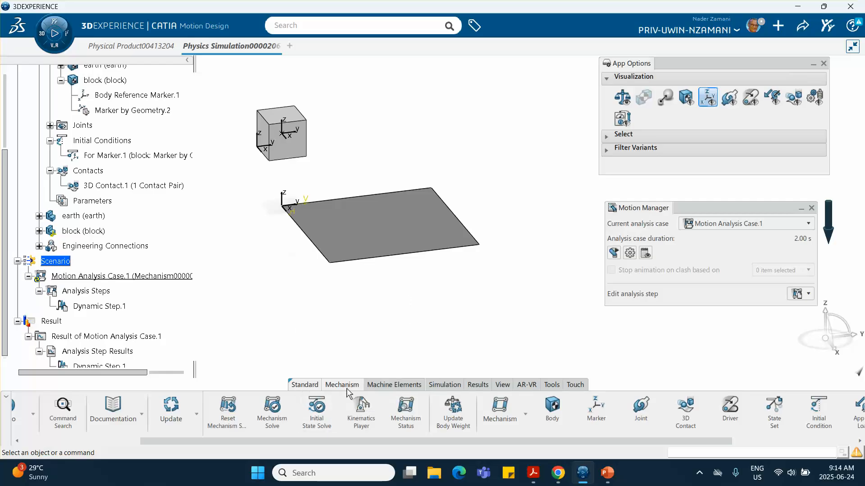
{"action": "left_click", "coordinate": [446, 385]}
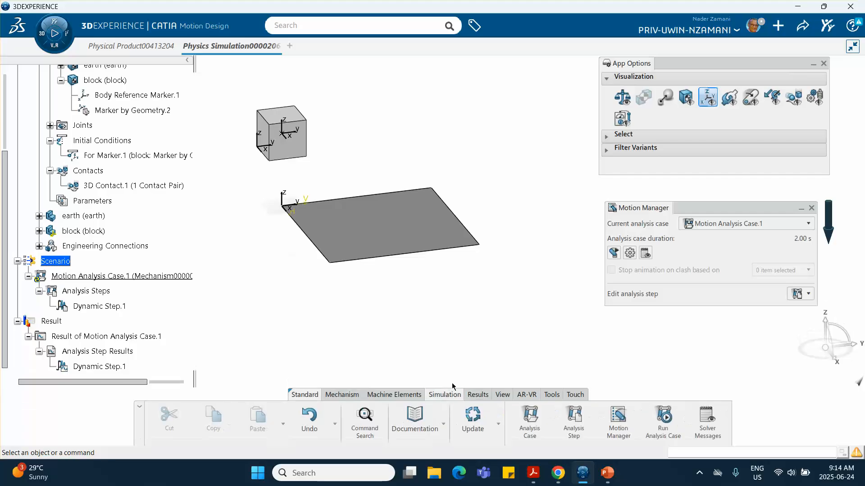
{"action": "left_click", "coordinate": [664, 420]}
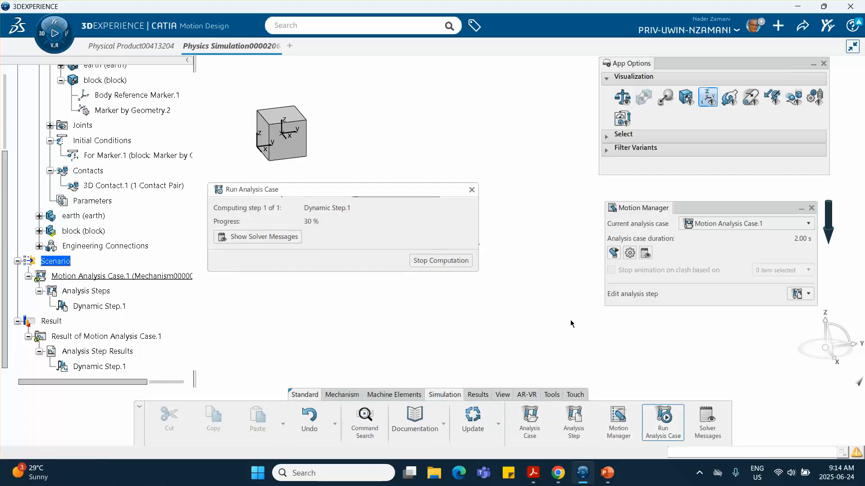
{"action": "left_click", "coordinate": [471, 190]}
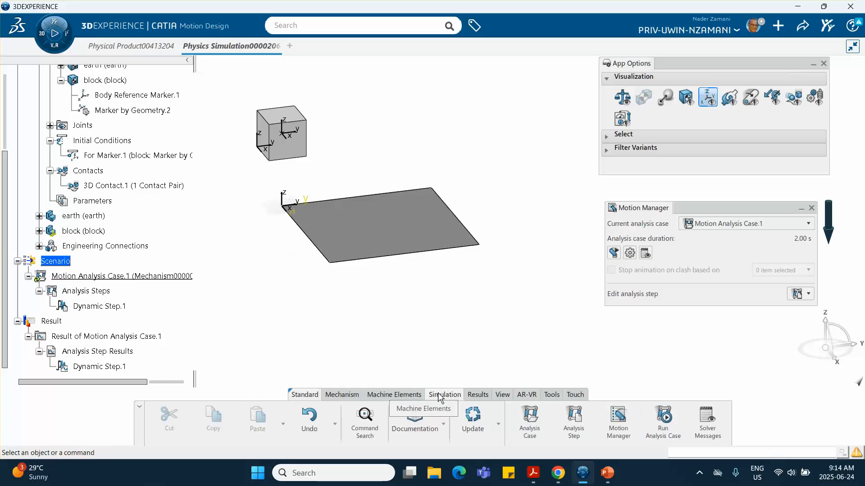
Select the refreshed Dynamic Step.1 result in the tree.
{"action": "left_click", "coordinate": [477, 394]}
{"action": "scroll", "coordinate": [112, 301], "scroll_direction": "down", "scroll_amount": 3}
{"action": "scroll", "coordinate": [112, 301], "scroll_direction": "down", "scroll_amount": 1}
{"action": "left_click", "coordinate": [118, 211]}
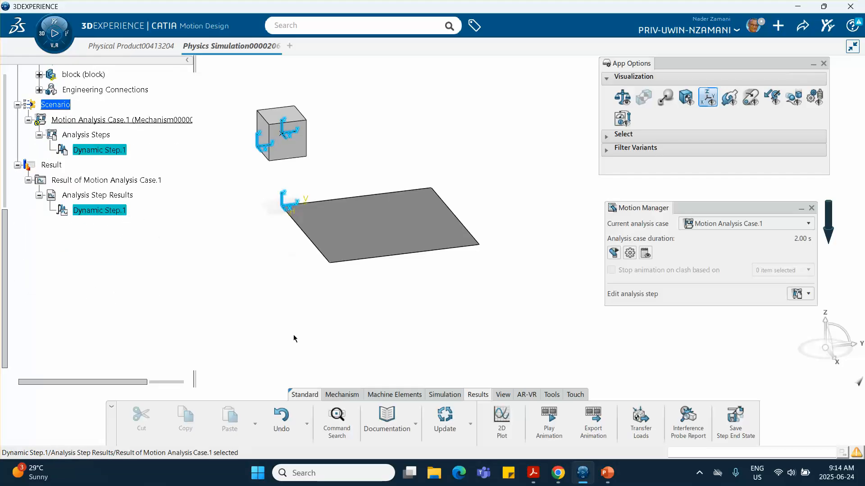
Play the recomputed contact animation in loop mode and restart it from the beginning.
{"action": "left_click", "coordinate": [549, 421]}
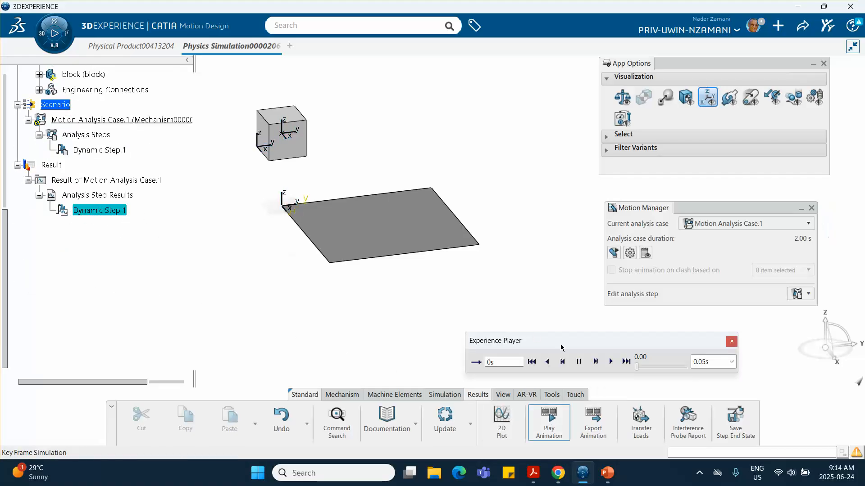
{"action": "left_click", "coordinate": [611, 361]}
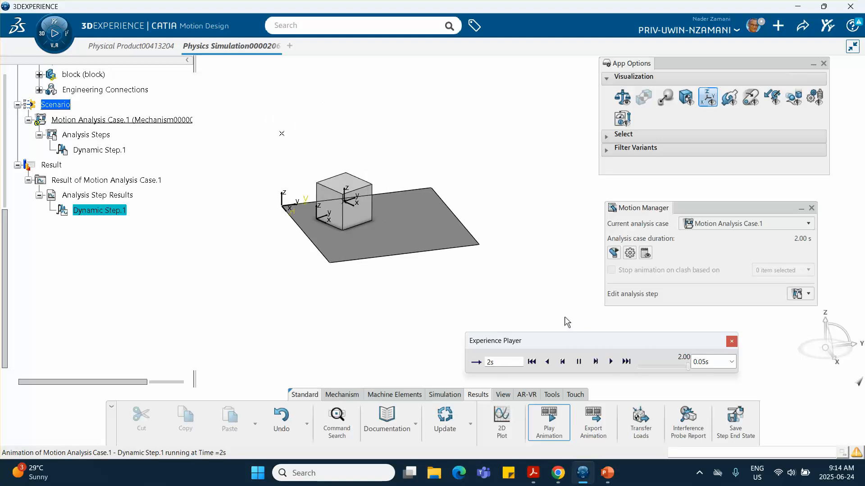
{"action": "left_click", "coordinate": [476, 362]}
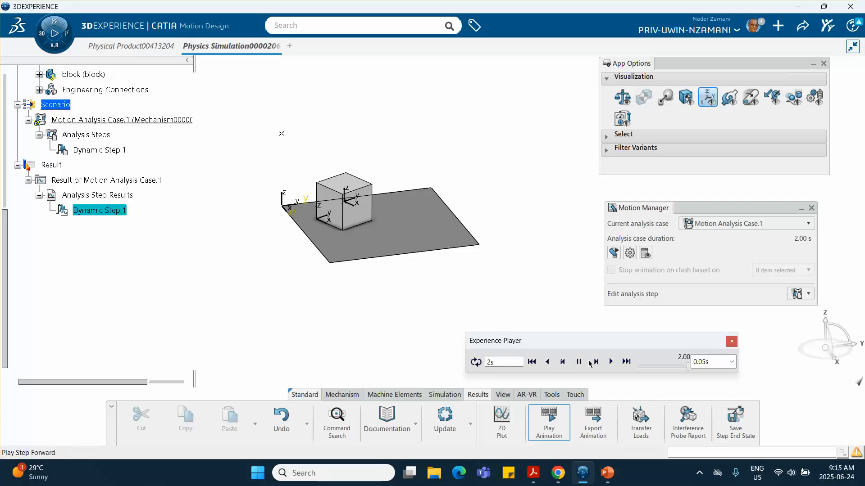
{"action": "left_click", "coordinate": [596, 363]}
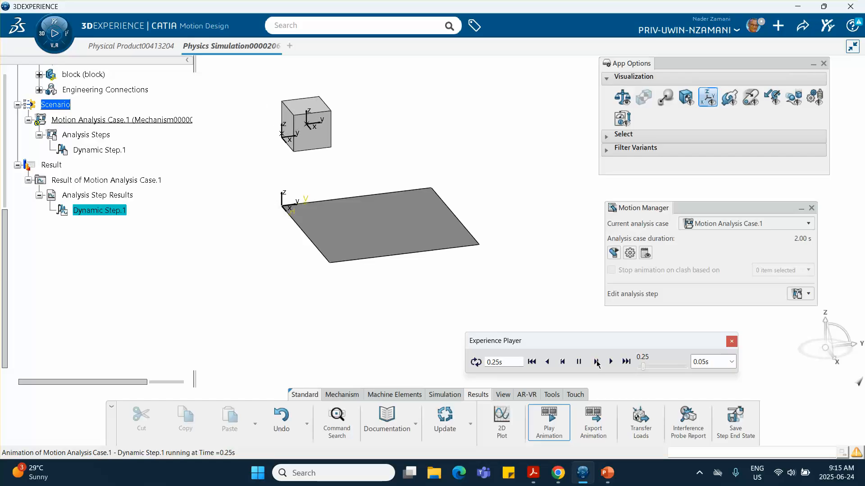
Step the animation forward to 0.85 s, where the cube tilts onto the plate.
{"action": "left_click", "coordinate": [597, 363]}
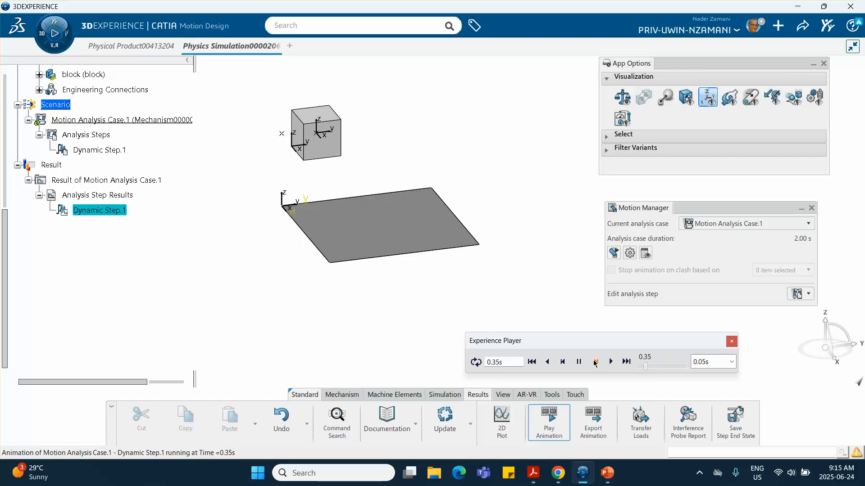
{"action": "left_click", "coordinate": [596, 363]}
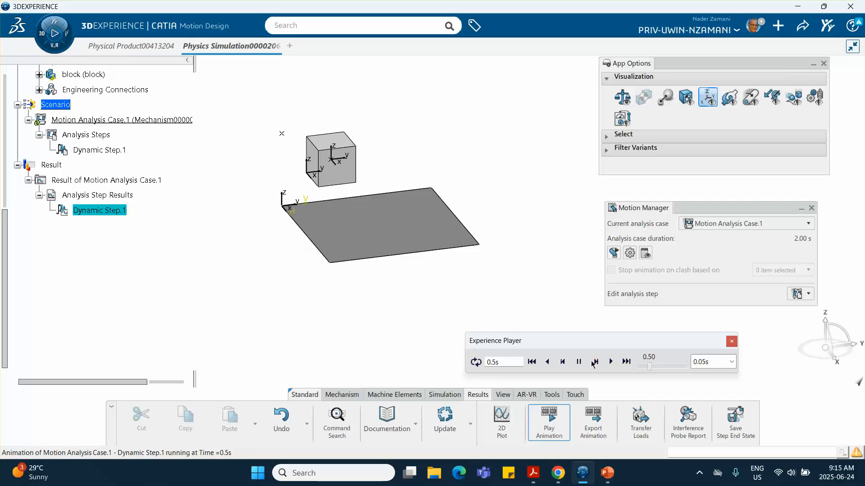
{"action": "left_click", "coordinate": [595, 363]}
{"action": "left_click", "coordinate": [596, 363]}
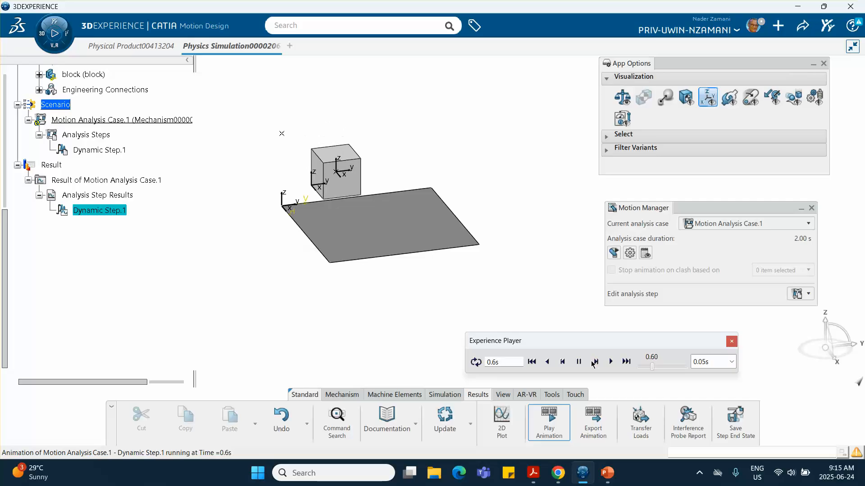
{"action": "left_click", "coordinate": [596, 363]}
{"action": "left_click", "coordinate": [594, 362]}
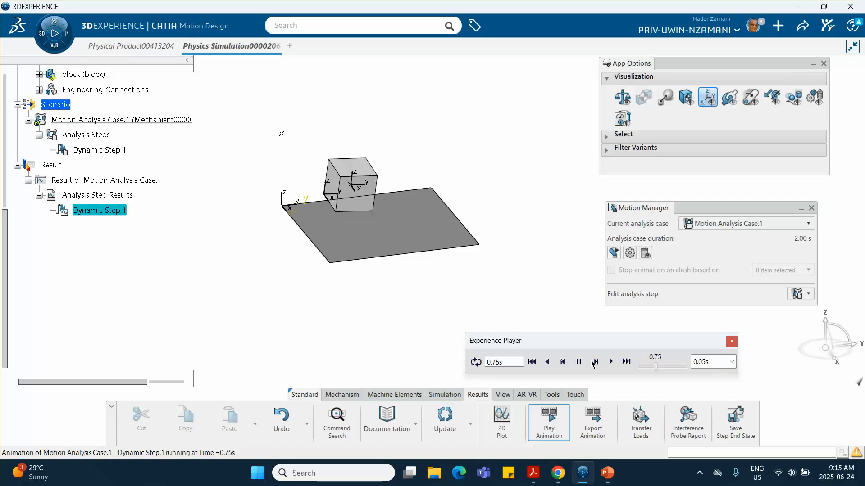
{"action": "left_click", "coordinate": [594, 363]}
{"action": "left_click", "coordinate": [594, 362]}
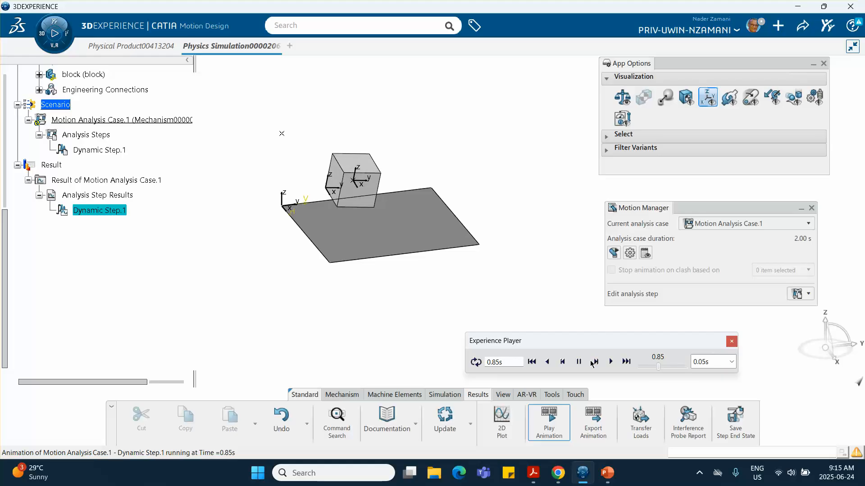